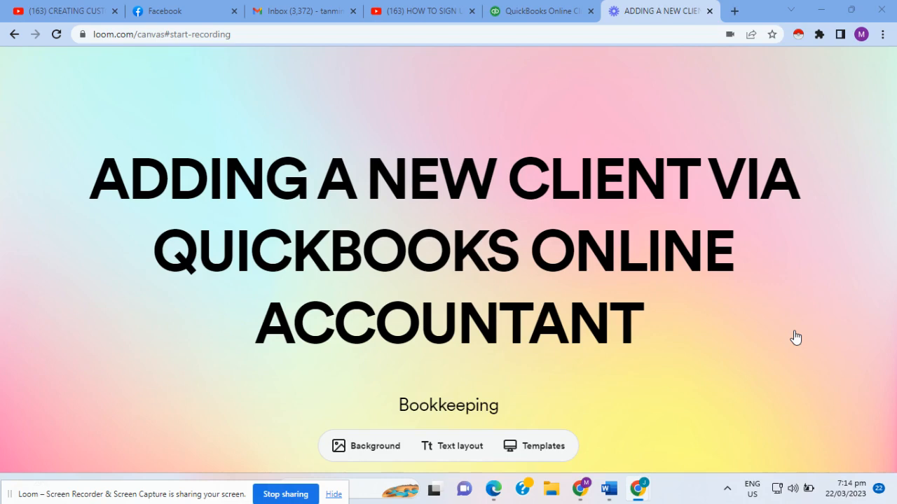
Step: In the QuickBooks Online tab, go to the Clients list and start adding a new client
{"action": "left_click", "coordinate": [541, 16]}
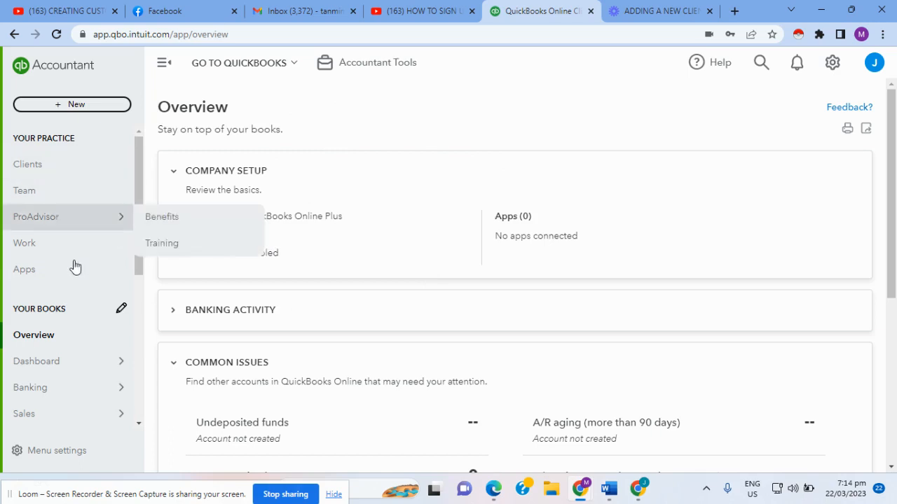
{"action": "mouse_move", "coordinate": [76, 218]}
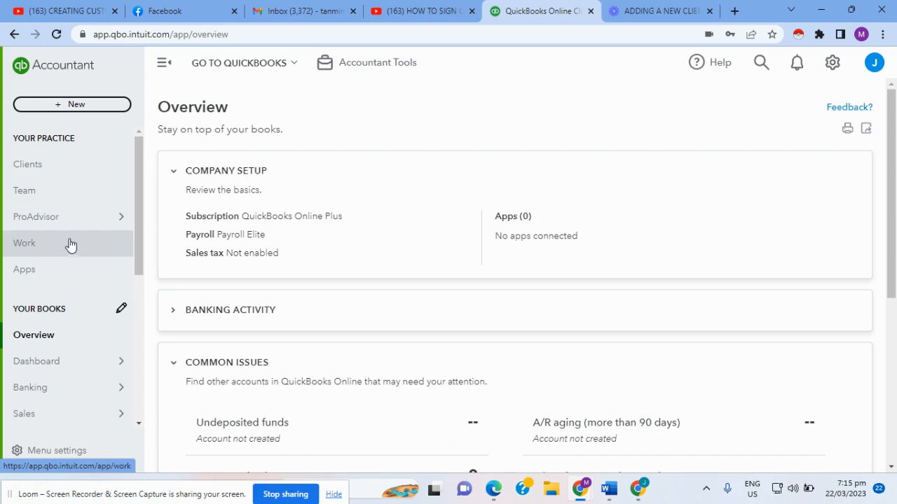
{"action": "left_click", "coordinate": [59, 175]}
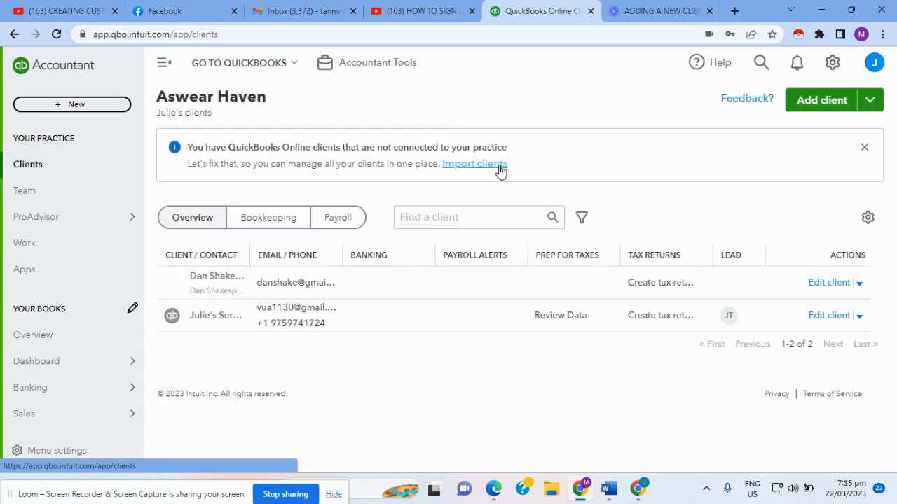
{"action": "left_click", "coordinate": [818, 107]}
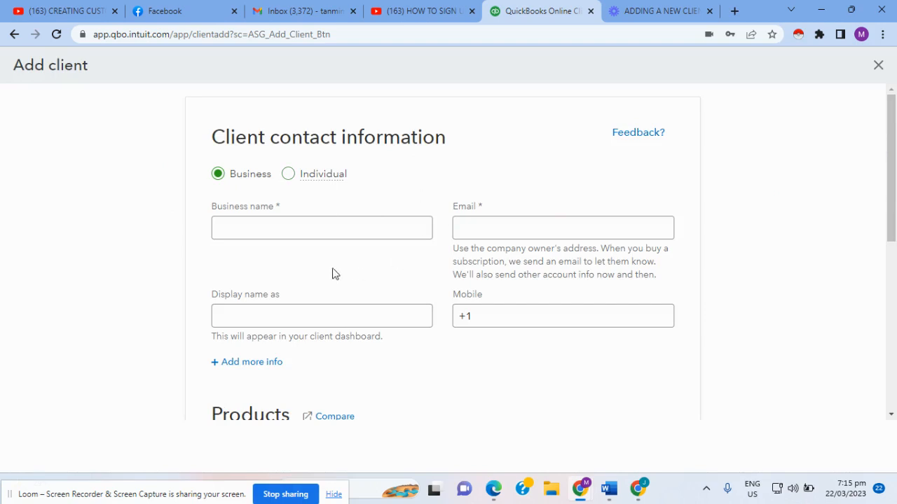
Step: Compare the Individual and Business client types, checking the business name, display name and mobile fields
{"action": "left_click", "coordinate": [231, 227]}
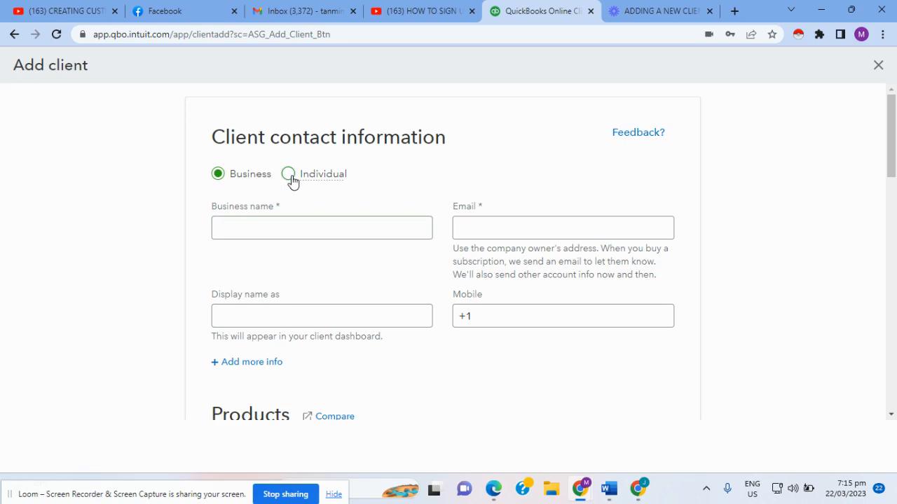
{"action": "left_click", "coordinate": [293, 181]}
{"action": "left_click", "coordinate": [221, 183]}
{"action": "left_click", "coordinate": [254, 228]}
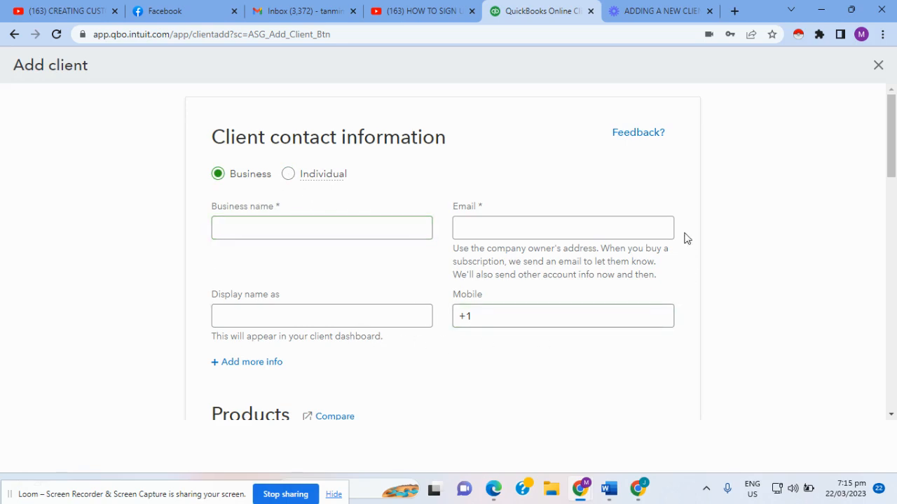
{"action": "left_click", "coordinate": [286, 321]}
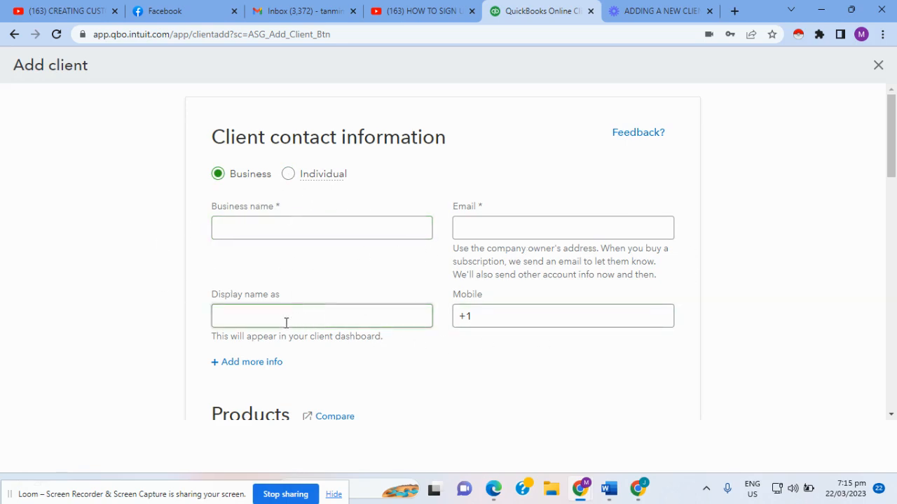
{"action": "left_click", "coordinate": [483, 320]}
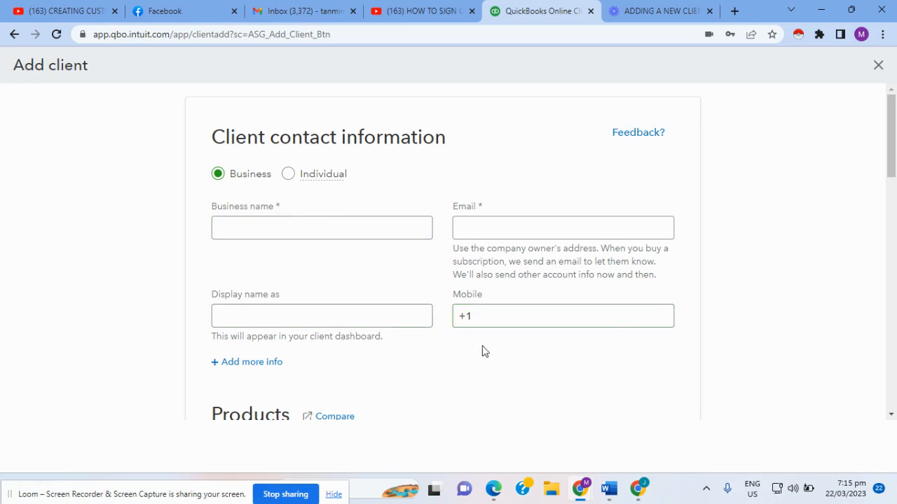
Step: Check the Individual first and last name fields, then set the client type back to Business
{"action": "left_click", "coordinate": [290, 178]}
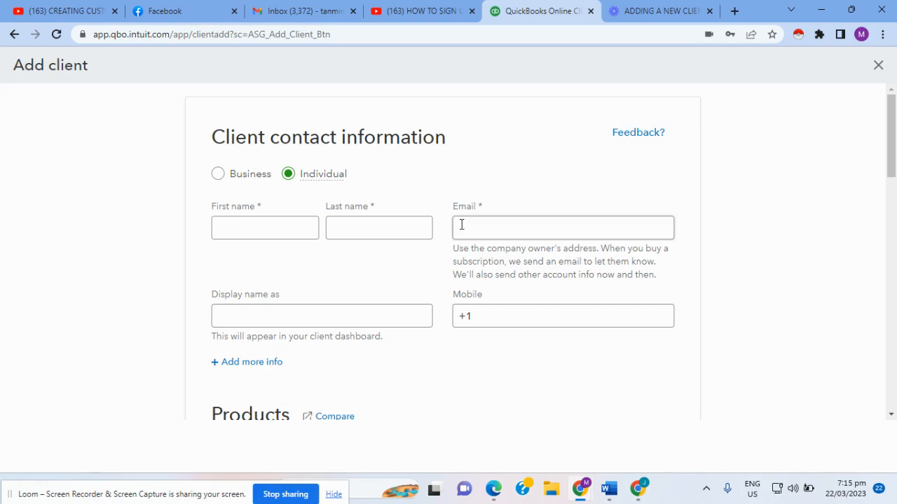
{"action": "left_click", "coordinate": [239, 231]}
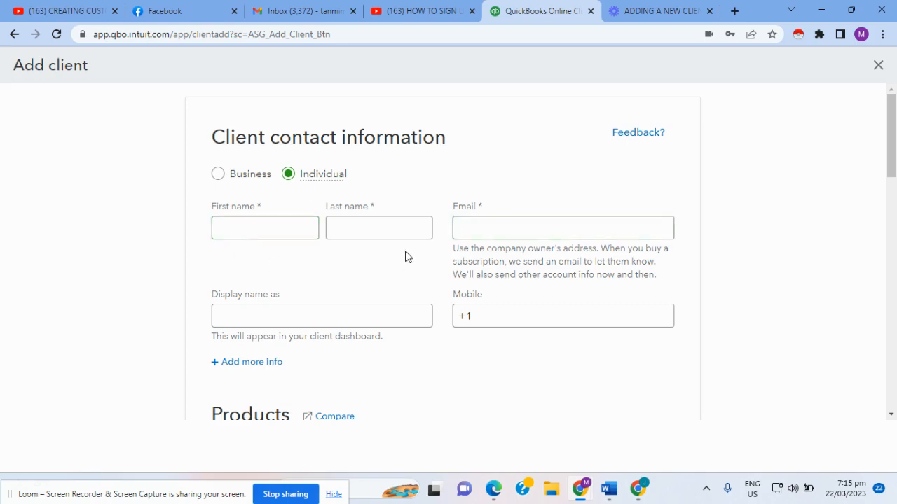
{"action": "key", "text": "Tab"}
{"action": "left_click", "coordinate": [229, 232]}
{"action": "left_click", "coordinate": [371, 233]}
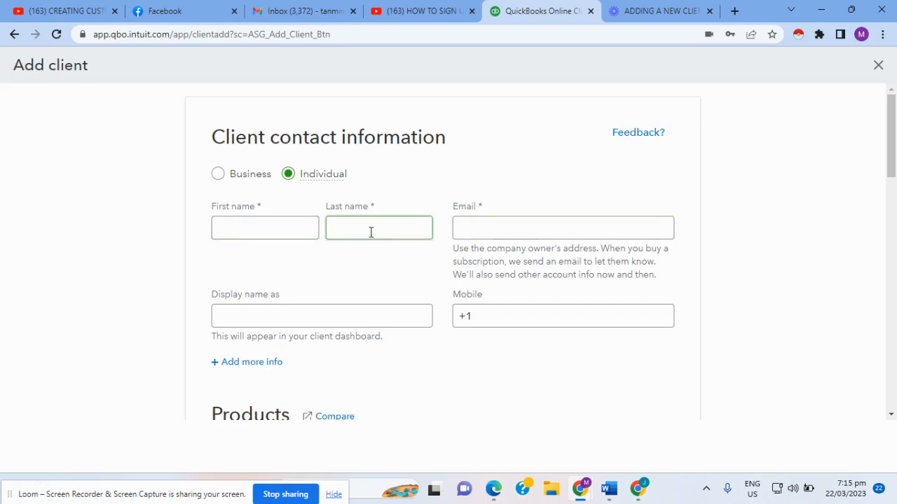
{"action": "left_click", "coordinate": [219, 180]}
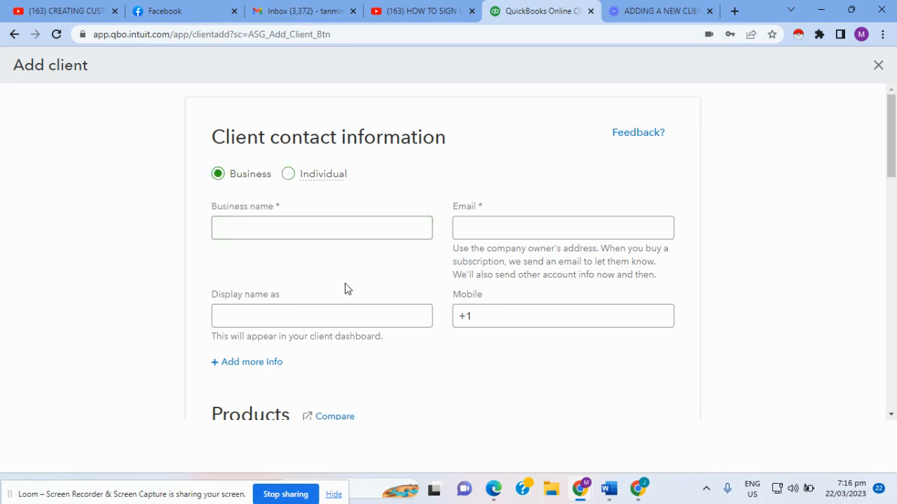
{"action": "scroll", "coordinate": [345, 288], "scroll_direction": "down", "scroll_amount": 1}
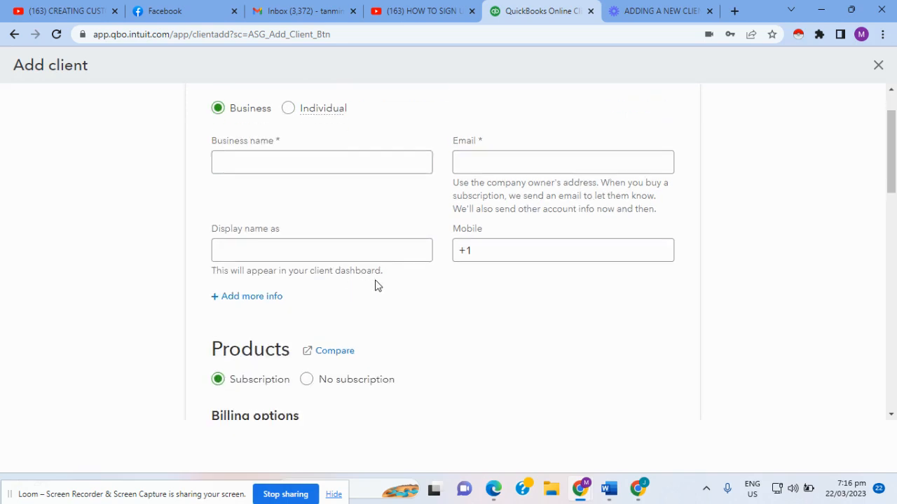
{"action": "scroll", "coordinate": [378, 286], "scroll_direction": "up", "scroll_amount": 1}
Step: Enter 'David's Salon' as the business name and confirm the display name auto-fills to match
{"action": "left_click", "coordinate": [298, 230]}
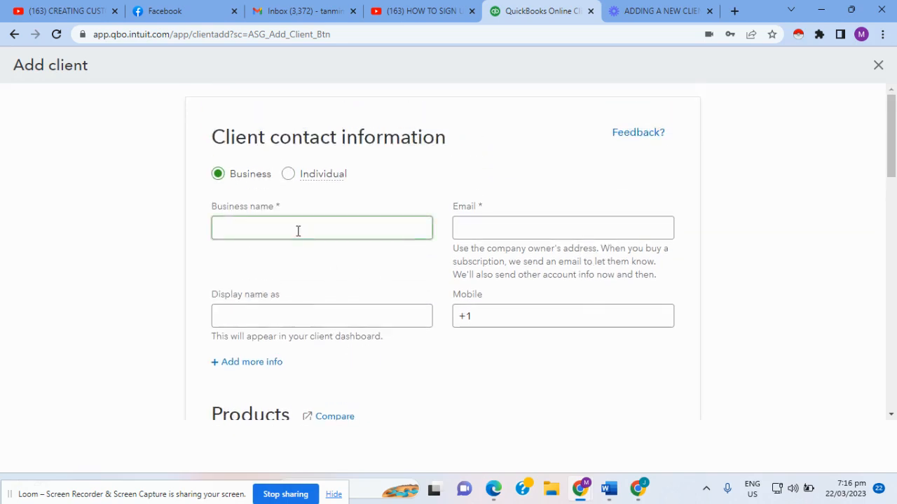
{"action": "left_click", "coordinate": [382, 200]}
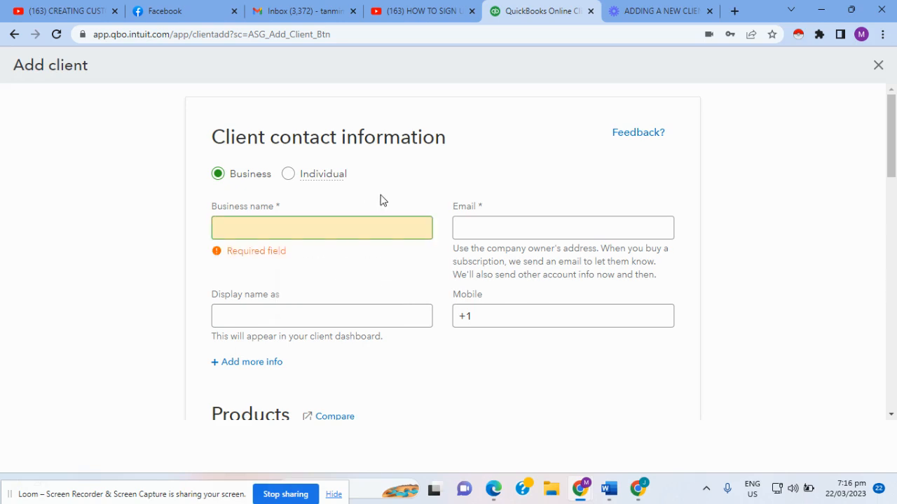
{"action": "left_click", "coordinate": [354, 234]}
{"action": "type", "text": "David"}
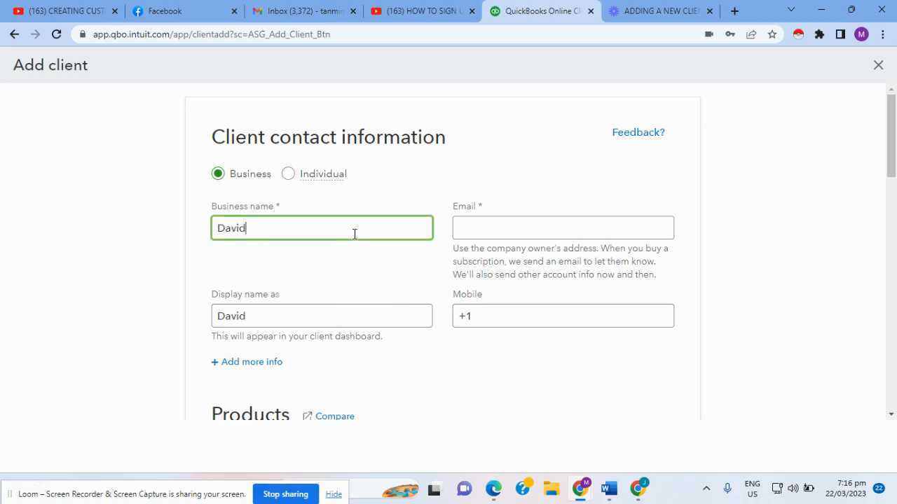
{"action": "type", "text": "'s Salon"}
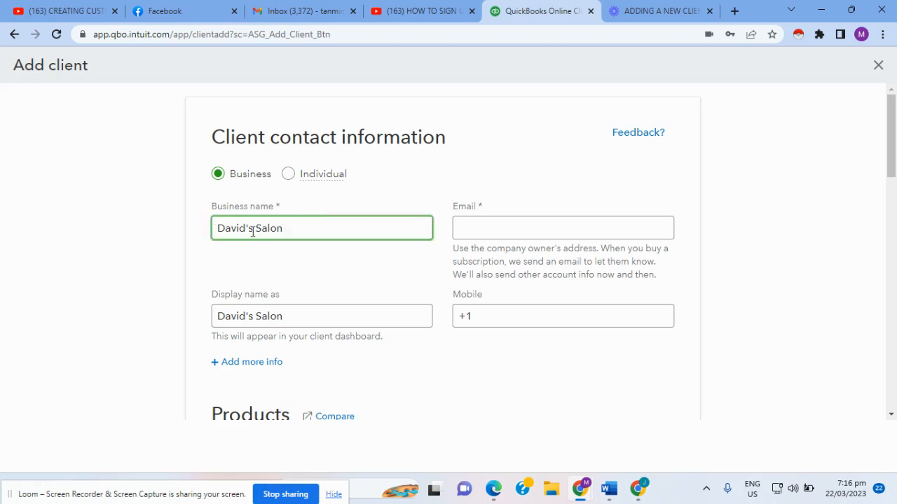
{"action": "left_click", "coordinate": [293, 320]}
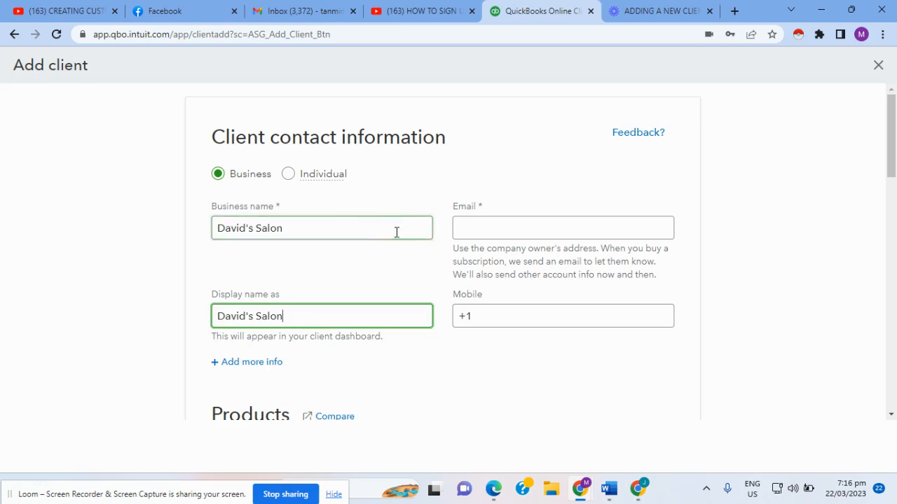
{"action": "left_click_drag", "start_coordinate": [301, 318], "coordinate": [214, 316]}
{"action": "left_click", "coordinate": [314, 319]}
{"action": "scroll", "coordinate": [359, 326], "scroll_direction": "down", "scroll_amount": 1}
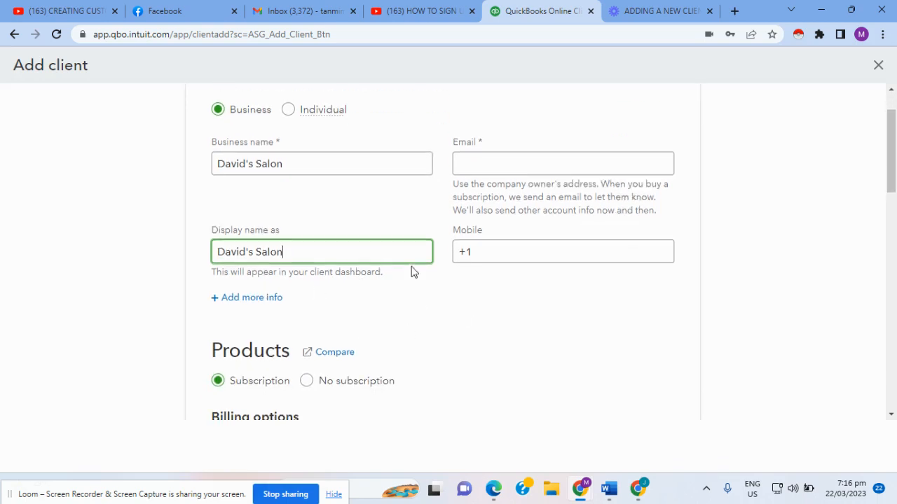
{"action": "scroll", "coordinate": [412, 271], "scroll_direction": "up", "scroll_amount": 1}
{"action": "left_click", "coordinate": [481, 230]}
Step: Enter the client's e-mail address and add the missing final digit '1' to the mobile number
{"action": "left_click", "coordinate": [482, 230]}
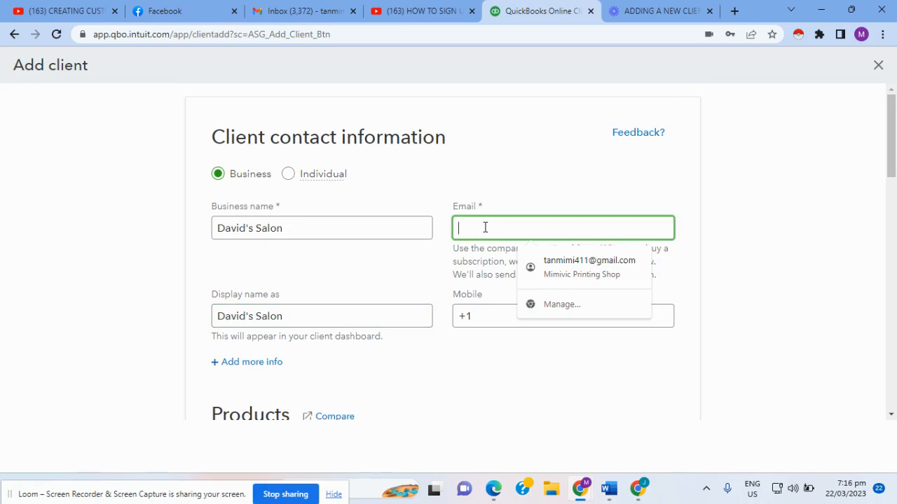
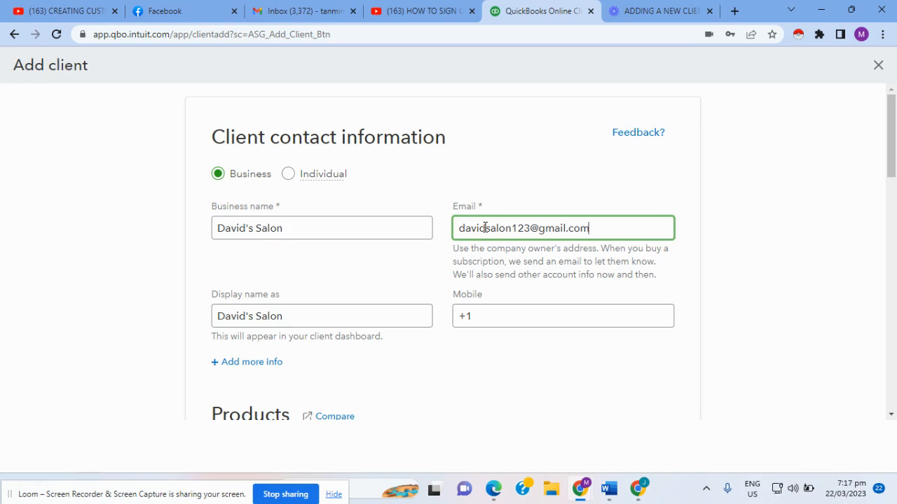
{"action": "left_click", "coordinate": [498, 314]}
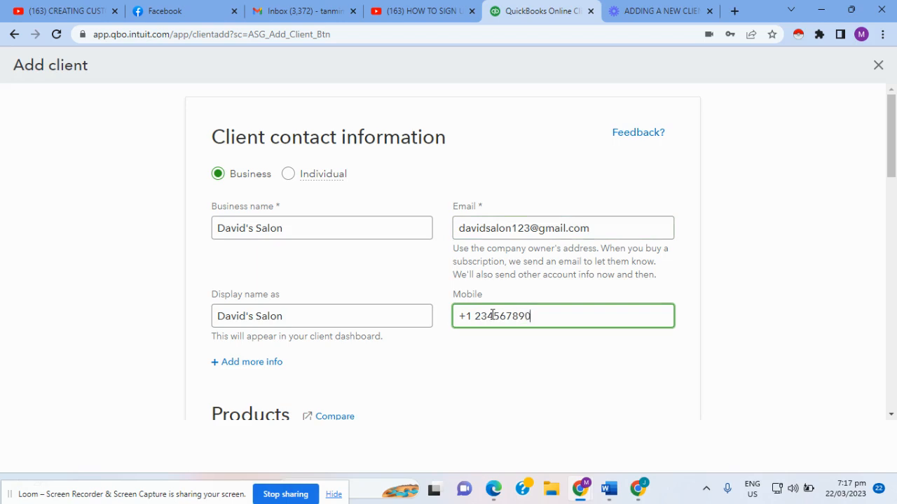
{"action": "left_click", "coordinate": [508, 385]}
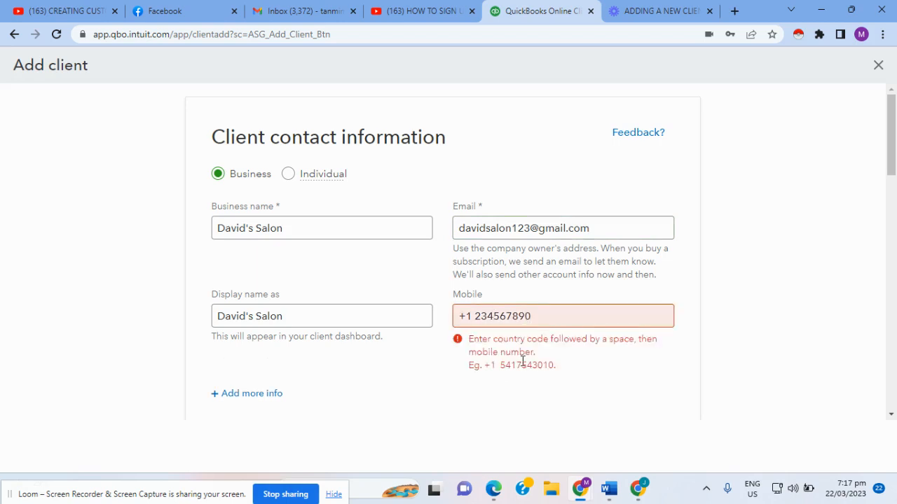
{"action": "left_click", "coordinate": [541, 320]}
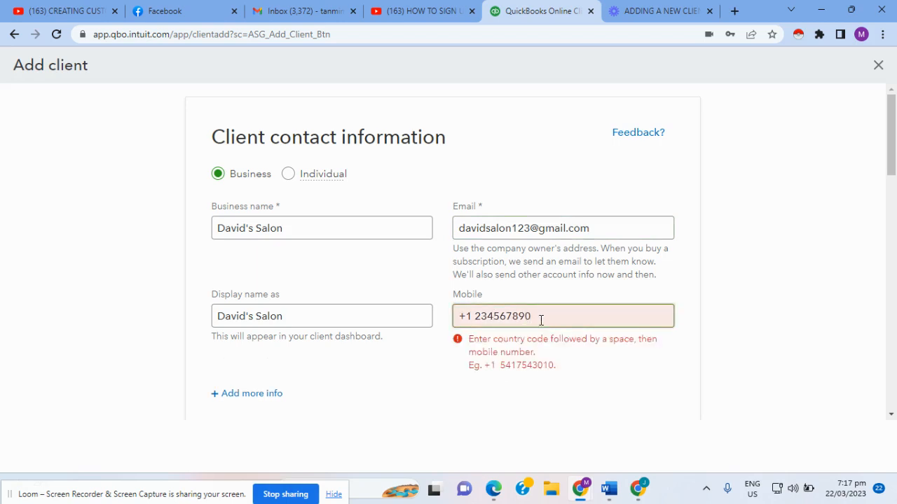
{"action": "left_click", "coordinate": [476, 316]}
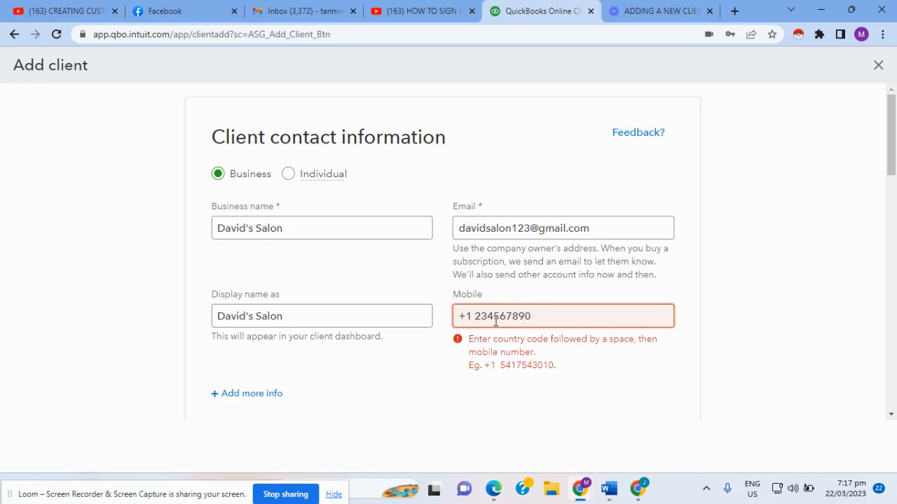
{"action": "left_click", "coordinate": [537, 316]}
{"action": "type", "text": "1"}
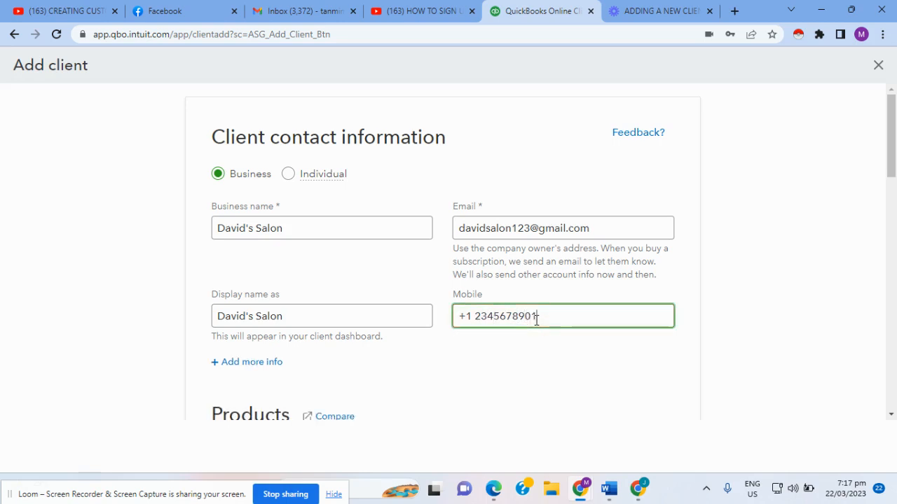
{"action": "left_click", "coordinate": [545, 361]}
{"action": "scroll", "coordinate": [533, 362], "scroll_direction": "down", "scroll_amount": 2}
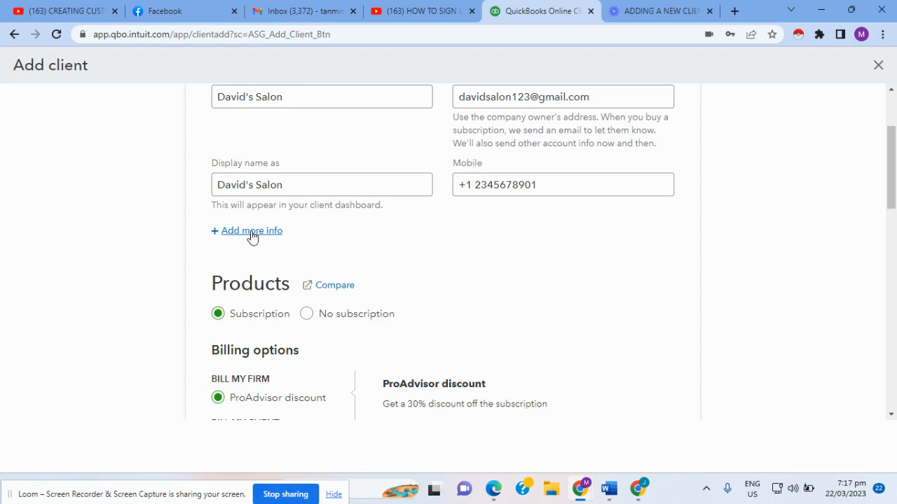
Step: Expand the extra contact fields and dismiss the autofill suggestions on the last name field
{"action": "left_click", "coordinate": [293, 233]}
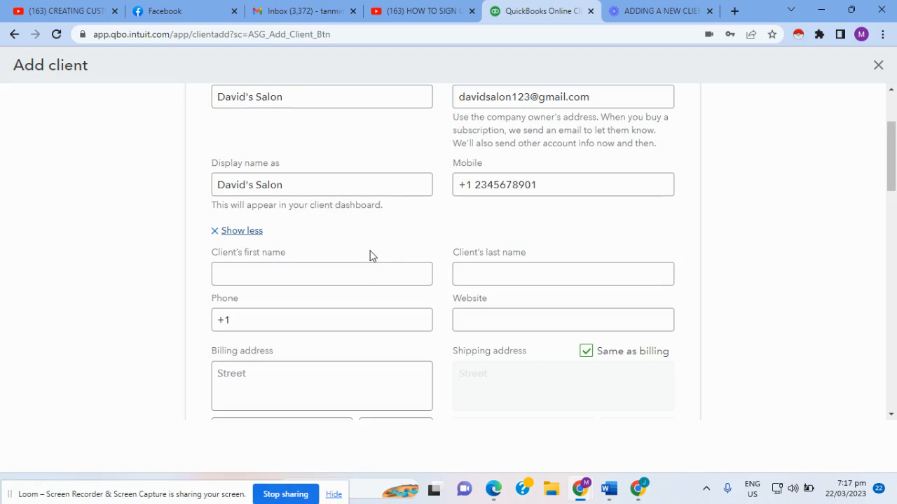
{"action": "left_click", "coordinate": [421, 273]}
{"action": "scroll", "coordinate": [395, 311], "scroll_direction": "down", "scroll_amount": 1}
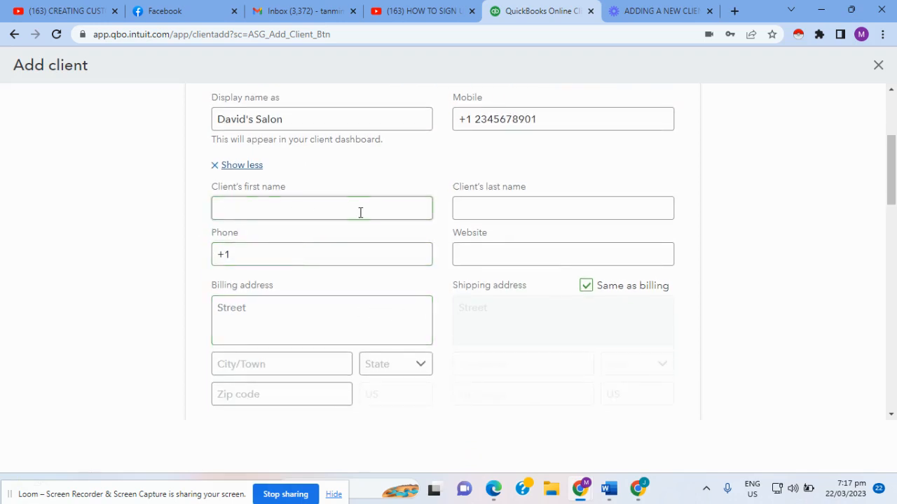
{"action": "left_click", "coordinate": [486, 216]}
{"action": "scroll", "coordinate": [488, 253], "scroll_direction": "down", "scroll_amount": 1}
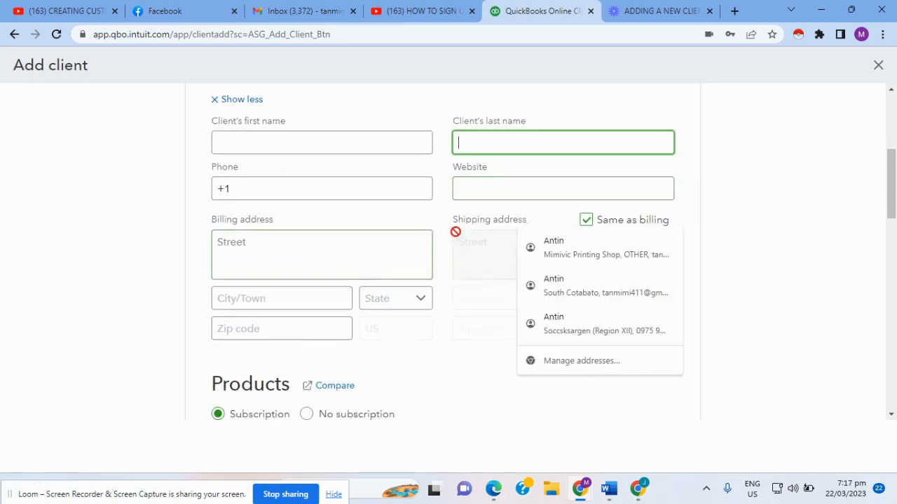
{"action": "left_click", "coordinate": [677, 211]}
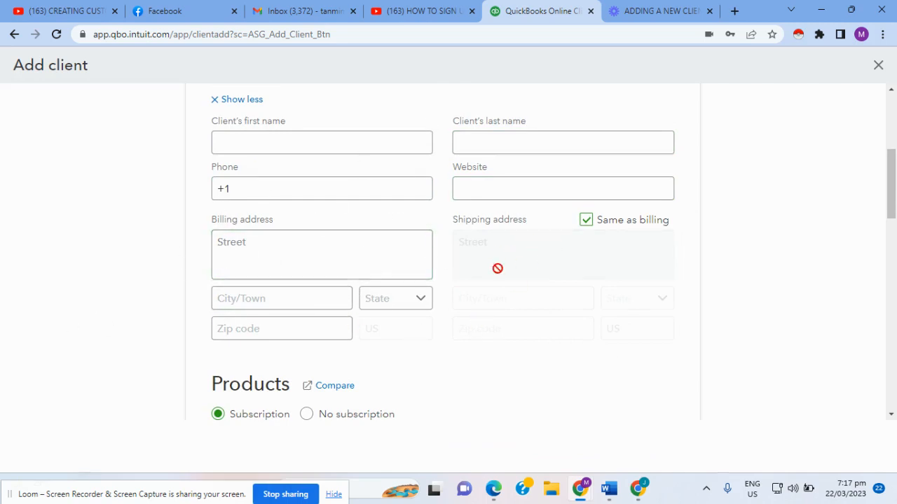
{"action": "scroll", "coordinate": [328, 246], "scroll_direction": "up", "scroll_amount": 1}
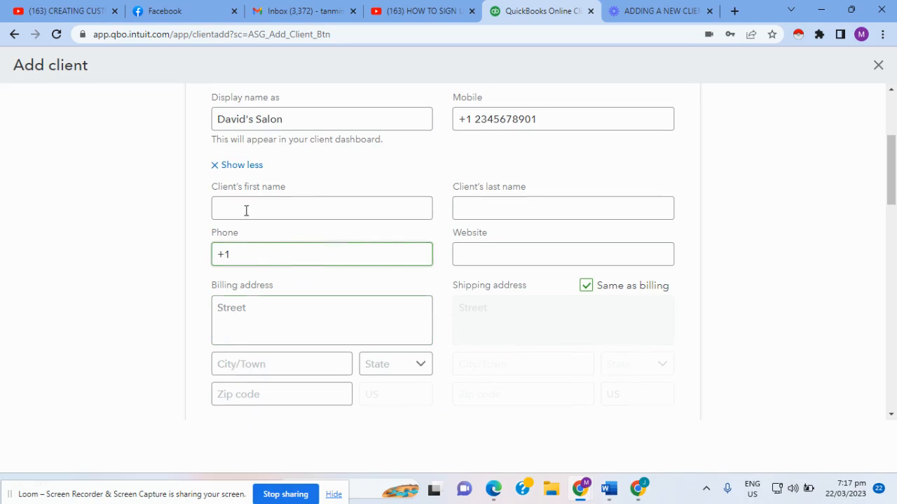
Step: Collapse the extra fields, preview No subscription, then reselect Subscription with ProAdvisor discount billing
{"action": "left_click", "coordinate": [215, 170]}
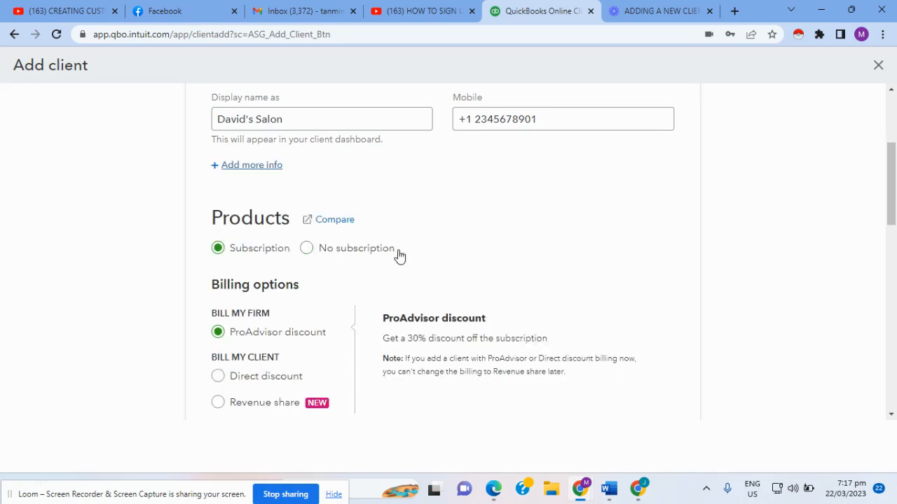
{"action": "scroll", "coordinate": [397, 256], "scroll_direction": "down", "scroll_amount": 1}
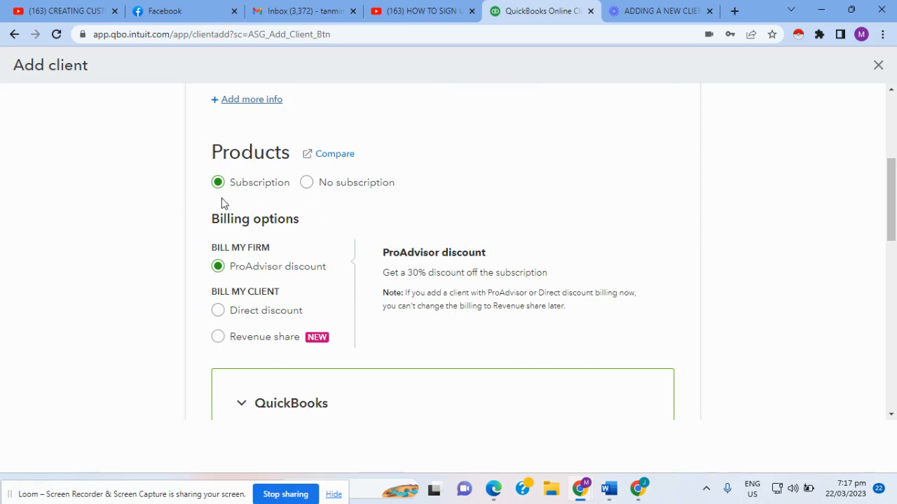
{"action": "left_click", "coordinate": [309, 188]}
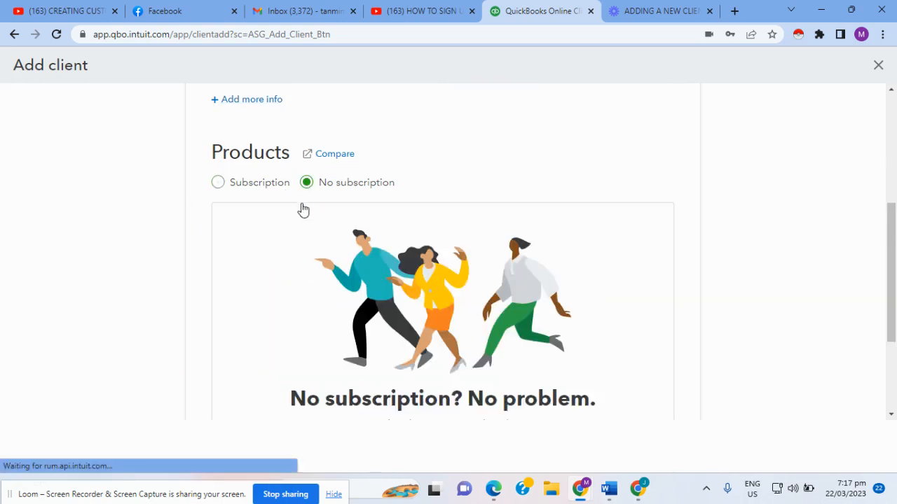
{"action": "scroll", "coordinate": [259, 208], "scroll_direction": "down", "scroll_amount": 1}
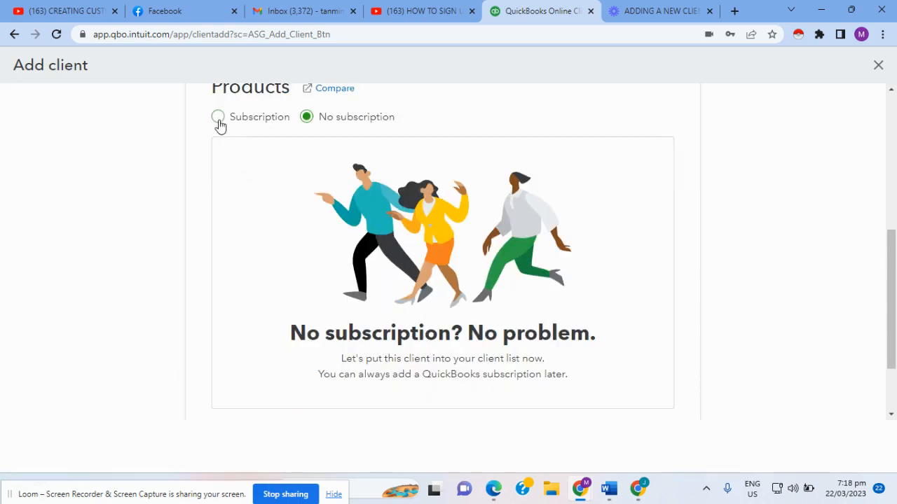
{"action": "left_click", "coordinate": [219, 122]}
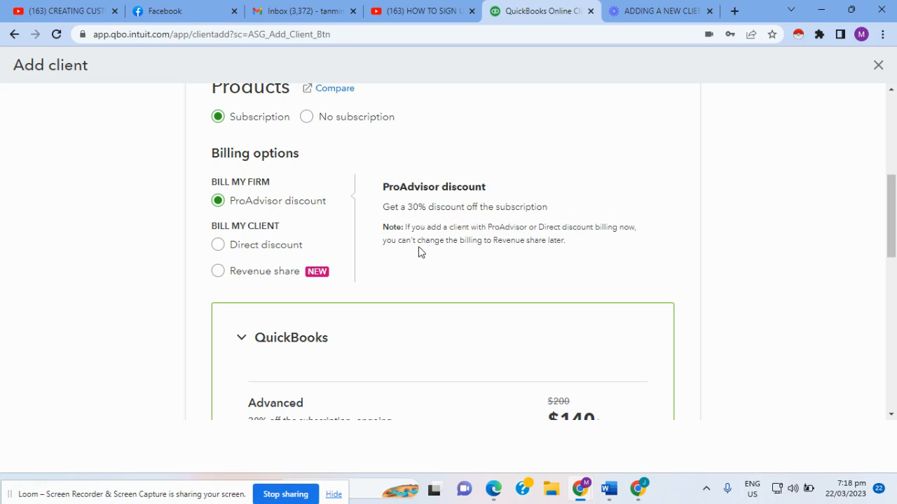
Step: Highlight the ProAdvisor and Revenue share notes, then switch billing to Direct discount with 30% off
{"action": "left_click_drag", "start_coordinate": [407, 228], "coordinate": [608, 228]}
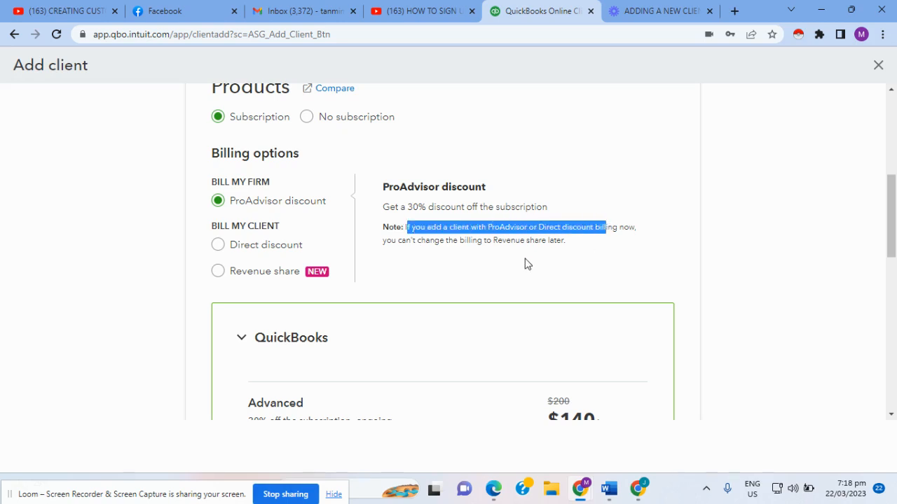
{"action": "left_click", "coordinate": [446, 244]}
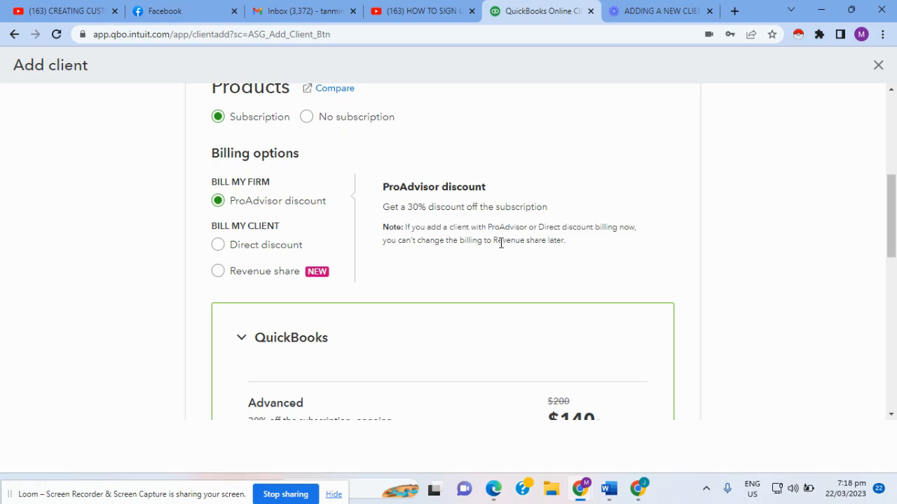
{"action": "left_click_drag", "start_coordinate": [500, 243], "coordinate": [568, 256]}
{"action": "left_click", "coordinate": [483, 265]}
{"action": "left_click", "coordinate": [219, 245]}
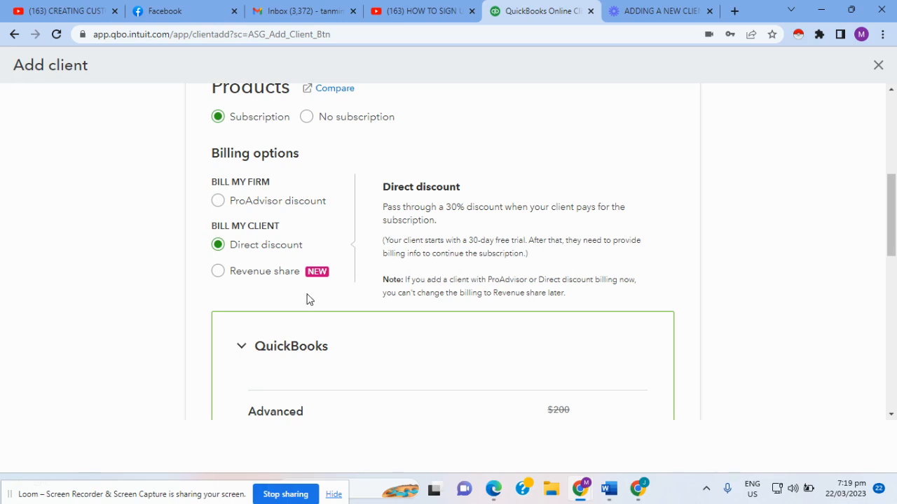
{"action": "scroll", "coordinate": [310, 300], "scroll_direction": "down", "scroll_amount": 1}
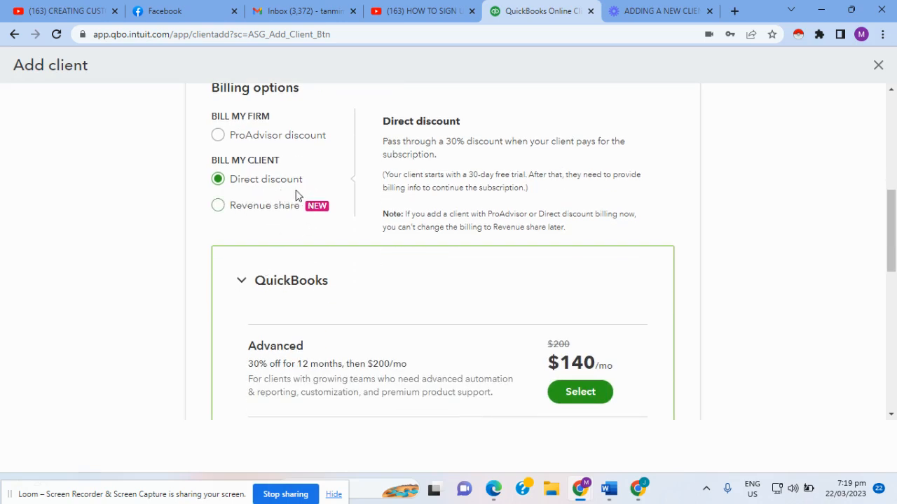
{"action": "scroll", "coordinate": [343, 280], "scroll_direction": "down", "scroll_amount": 1}
{"action": "scroll", "coordinate": [354, 311], "scroll_direction": "down", "scroll_amount": 2}
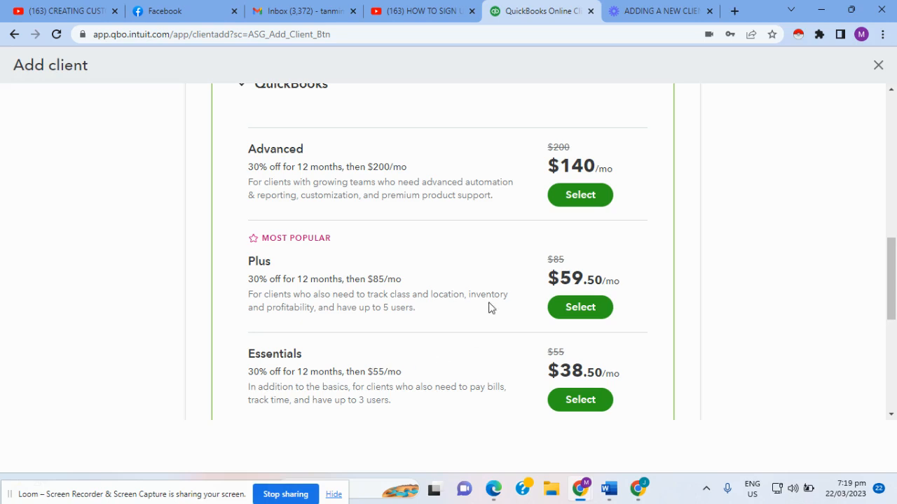
{"action": "scroll", "coordinate": [298, 301], "scroll_direction": "up", "scroll_amount": 2}
{"action": "scroll", "coordinate": [298, 304], "scroll_direction": "down", "scroll_amount": 3}
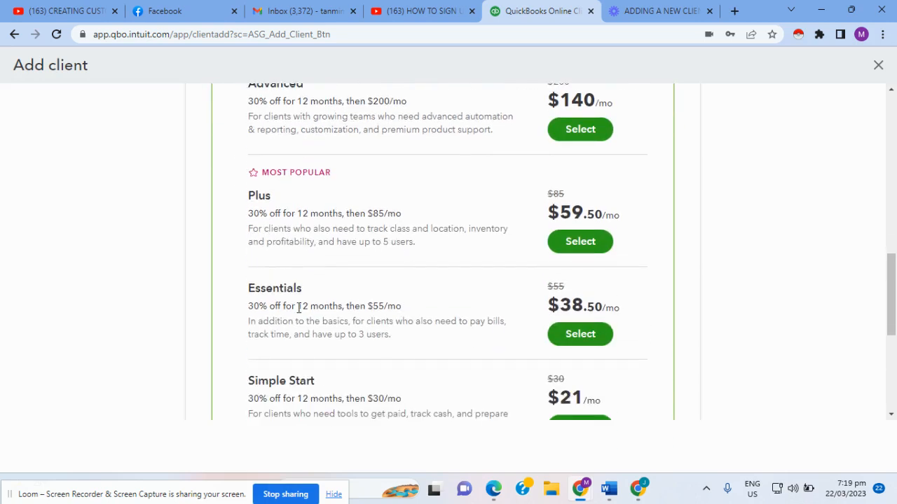
{"action": "scroll", "coordinate": [297, 308], "scroll_direction": "up", "scroll_amount": 2}
{"action": "scroll", "coordinate": [312, 301], "scroll_direction": "down", "scroll_amount": 3}
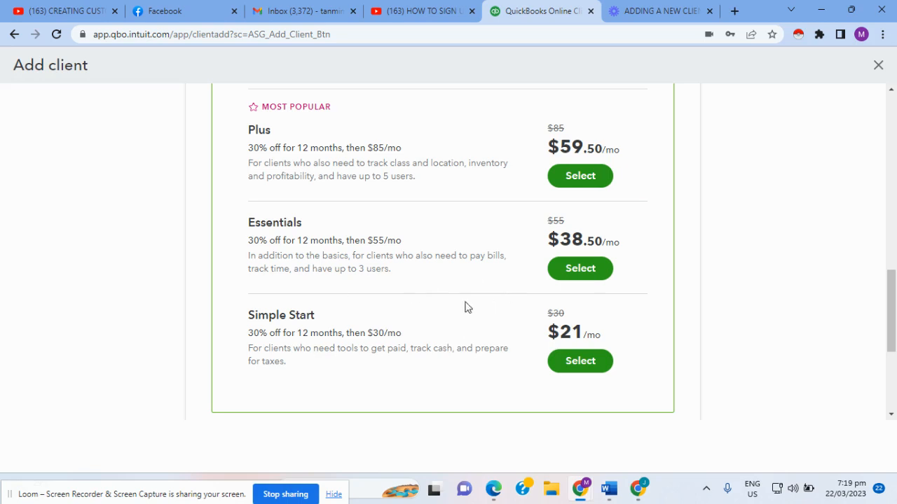
{"action": "scroll", "coordinate": [481, 304], "scroll_direction": "up", "scroll_amount": 2}
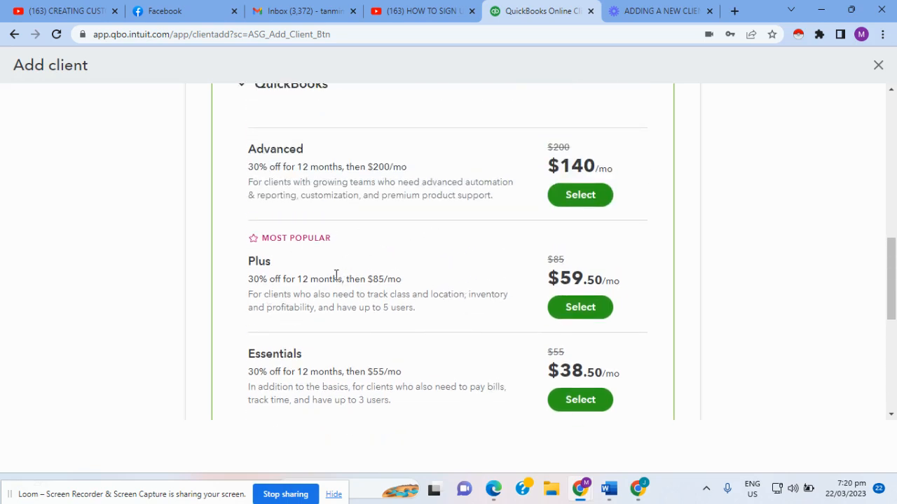
{"action": "scroll", "coordinate": [337, 275], "scroll_direction": "up", "scroll_amount": 1}
{"action": "scroll", "coordinate": [340, 263], "scroll_direction": "down", "scroll_amount": 2}
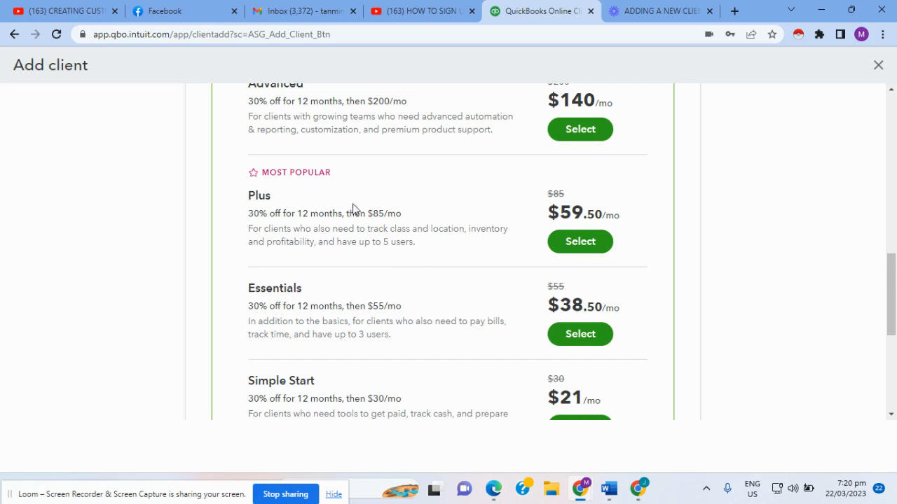
{"action": "scroll", "coordinate": [461, 259], "scroll_direction": "down", "scroll_amount": 1}
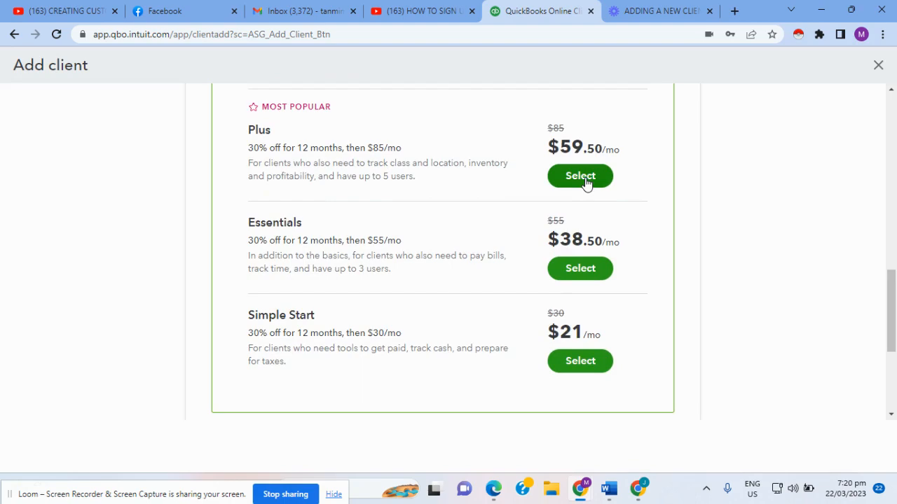
{"action": "scroll", "coordinate": [621, 238], "scroll_direction": "down", "scroll_amount": 6}
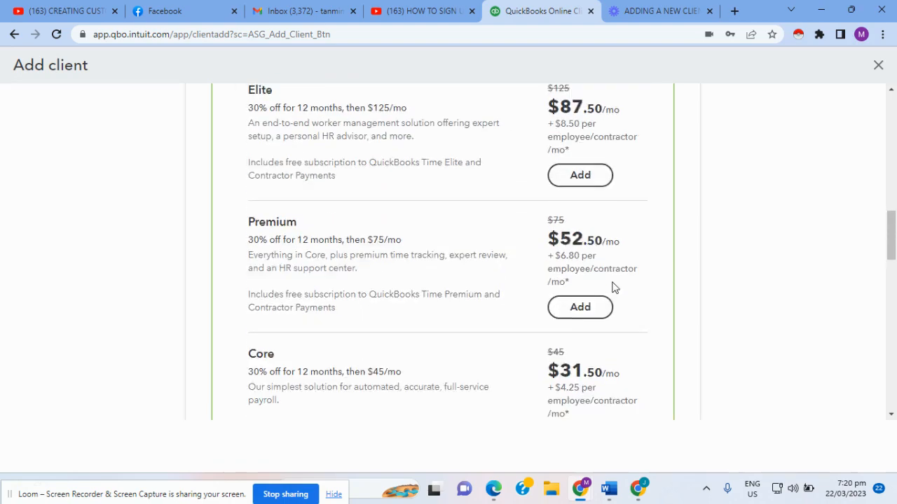
{"action": "scroll", "coordinate": [610, 284], "scroll_direction": "down", "scroll_amount": 5}
{"action": "scroll", "coordinate": [612, 278], "scroll_direction": "up", "scroll_amount": 3}
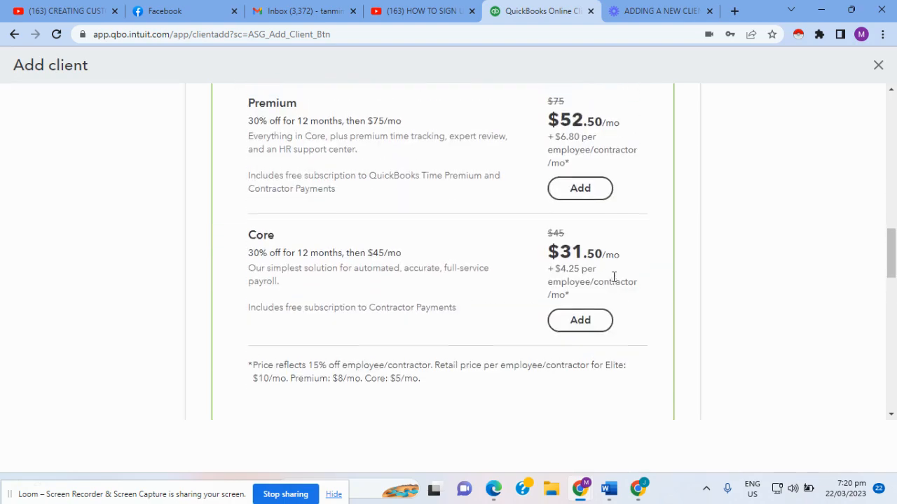
{"action": "scroll", "coordinate": [616, 280], "scroll_direction": "up", "scroll_amount": 5}
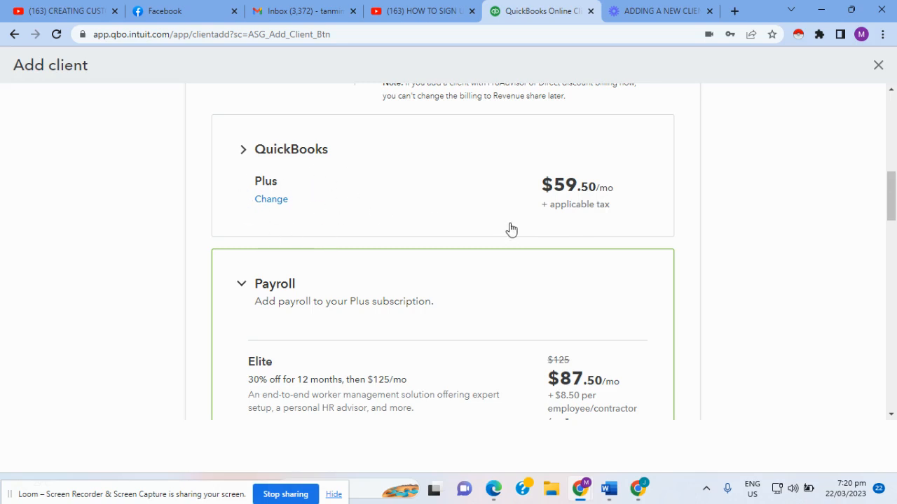
{"action": "scroll", "coordinate": [533, 240], "scroll_direction": "down", "scroll_amount": 2}
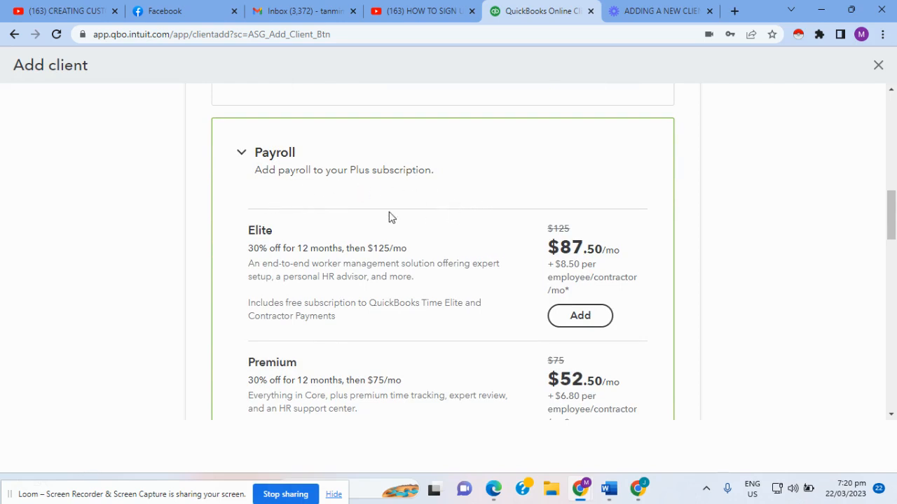
{"action": "scroll", "coordinate": [491, 294], "scroll_direction": "down", "scroll_amount": 3}
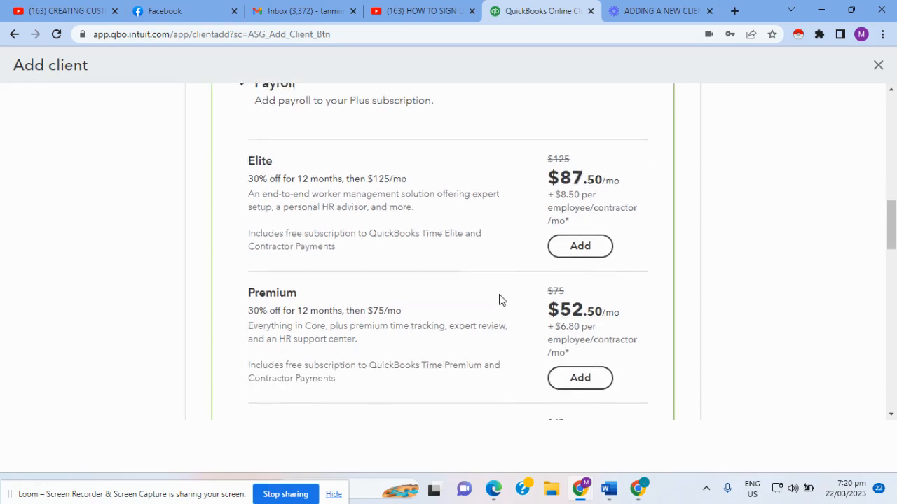
{"action": "scroll", "coordinate": [329, 280], "scroll_direction": "up", "scroll_amount": 2}
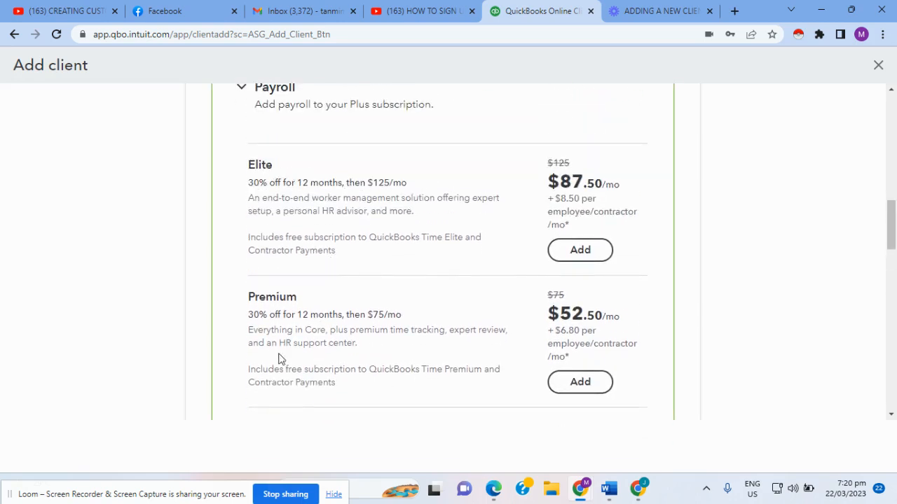
{"action": "scroll", "coordinate": [287, 360], "scroll_direction": "down", "scroll_amount": 2}
{"action": "scroll", "coordinate": [294, 361], "scroll_direction": "up", "scroll_amount": 3}
{"action": "scroll", "coordinate": [302, 369], "scroll_direction": "down", "scroll_amount": 2}
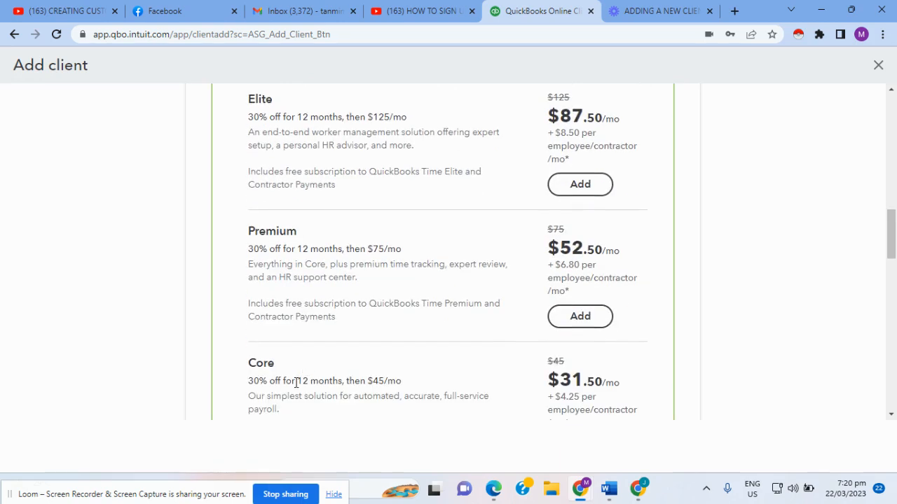
{"action": "scroll", "coordinate": [281, 378], "scroll_direction": "down", "scroll_amount": 1}
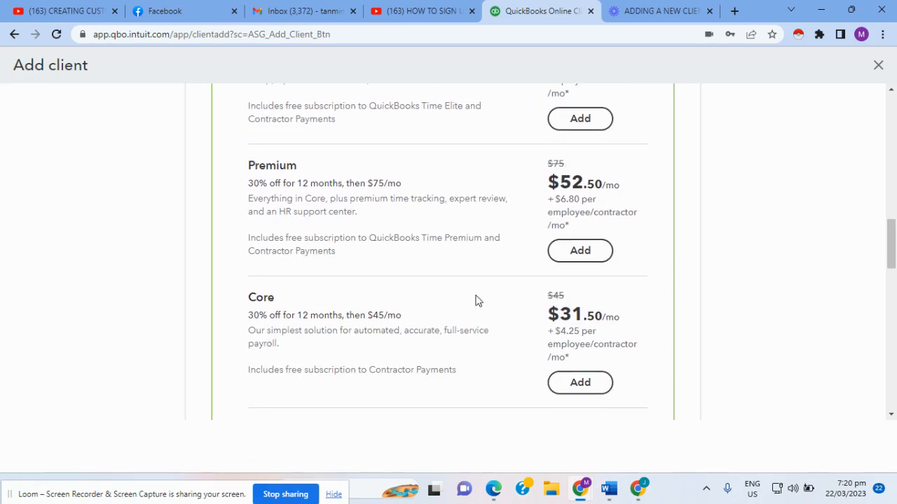
{"action": "scroll", "coordinate": [414, 299], "scroll_direction": "up", "scroll_amount": 1}
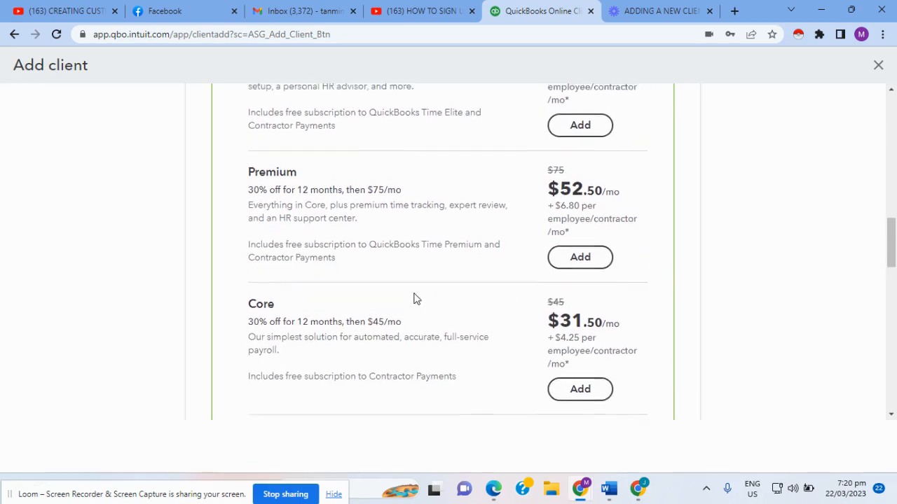
{"action": "scroll", "coordinate": [413, 299], "scroll_direction": "up", "scroll_amount": 1}
{"action": "scroll", "coordinate": [414, 300], "scroll_direction": "down", "scroll_amount": 3}
{"action": "scroll", "coordinate": [406, 293], "scroll_direction": "down", "scroll_amount": 4}
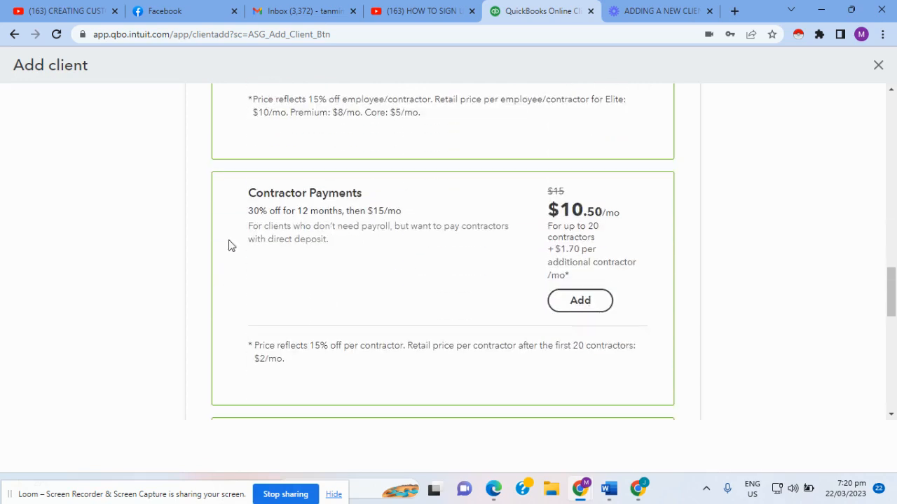
{"action": "scroll", "coordinate": [366, 278], "scroll_direction": "down", "scroll_amount": 1}
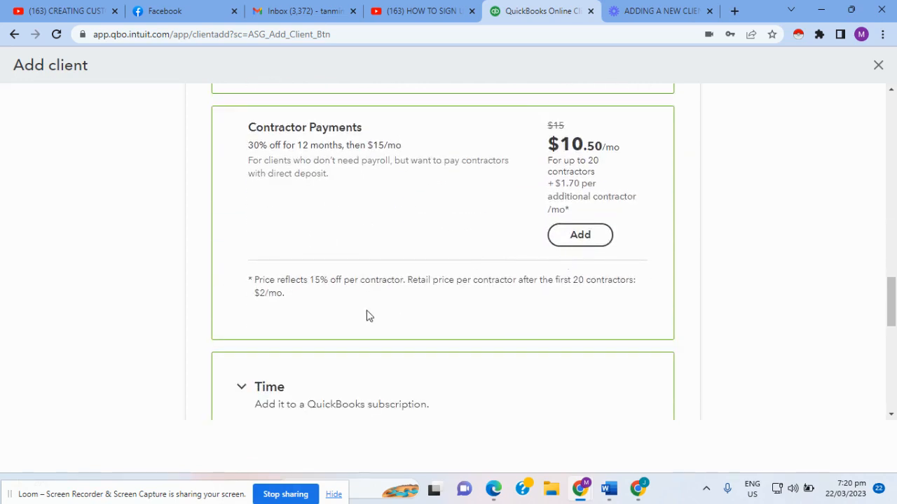
{"action": "scroll", "coordinate": [367, 316], "scroll_direction": "down", "scroll_amount": 2}
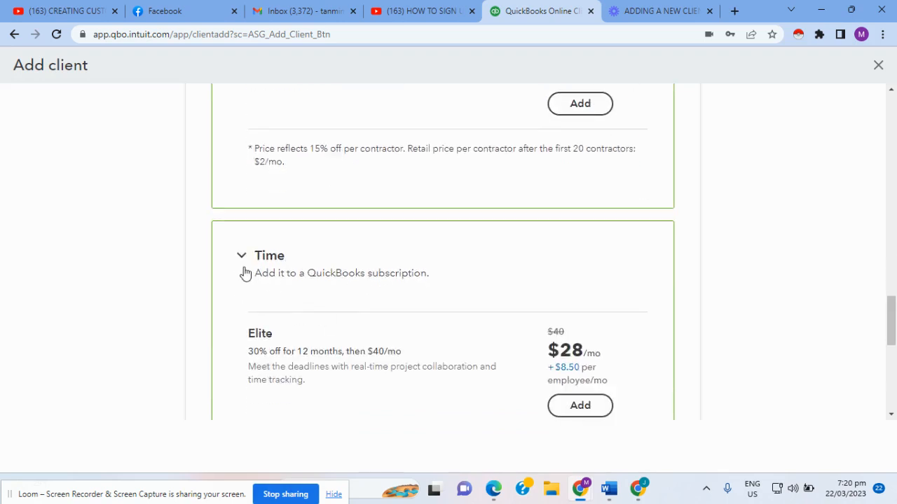
{"action": "scroll", "coordinate": [272, 284], "scroll_direction": "down", "scroll_amount": 3}
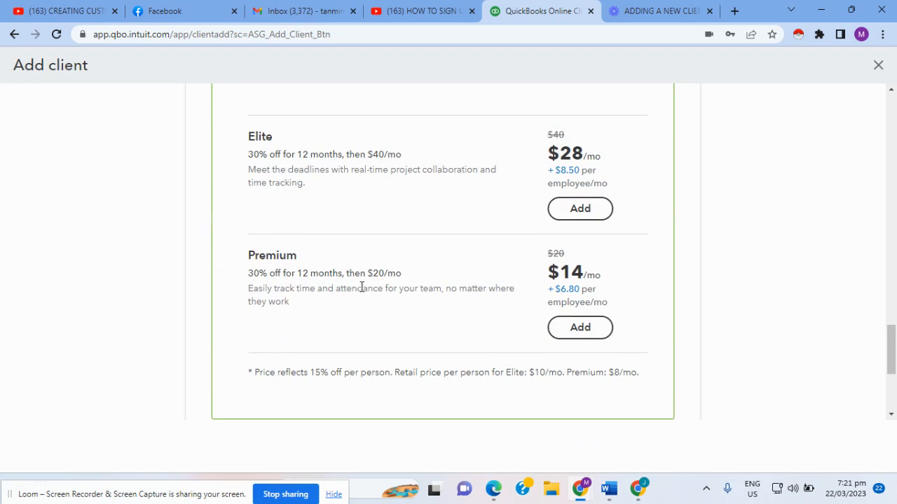
{"action": "scroll", "coordinate": [379, 289], "scroll_direction": "up", "scroll_amount": 2}
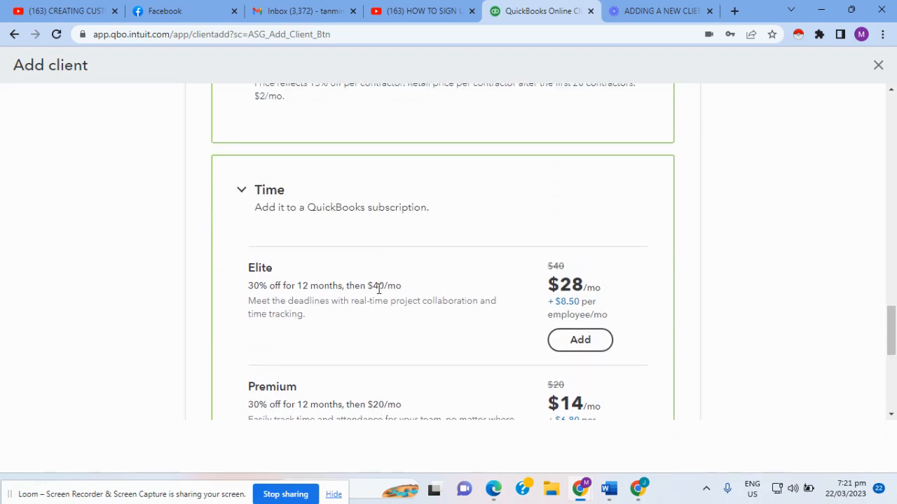
{"action": "scroll", "coordinate": [378, 289], "scroll_direction": "down", "scroll_amount": 1}
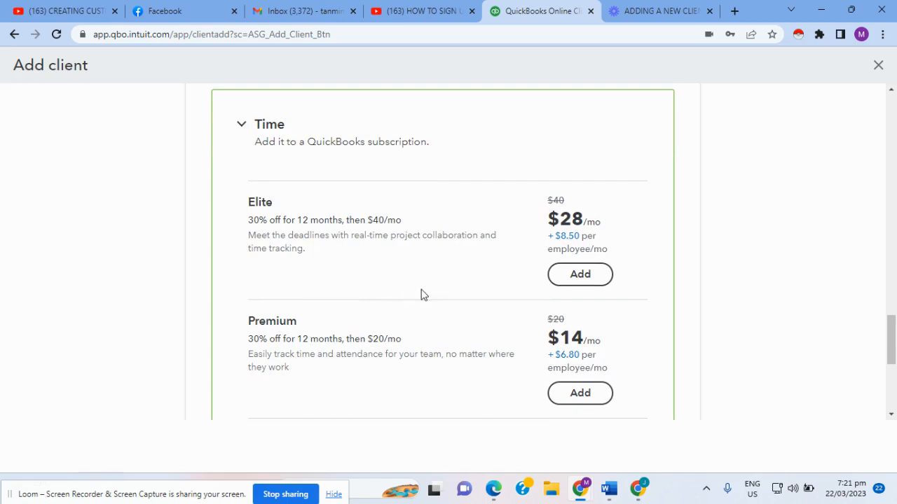
{"action": "scroll", "coordinate": [421, 295], "scroll_direction": "down", "scroll_amount": 4}
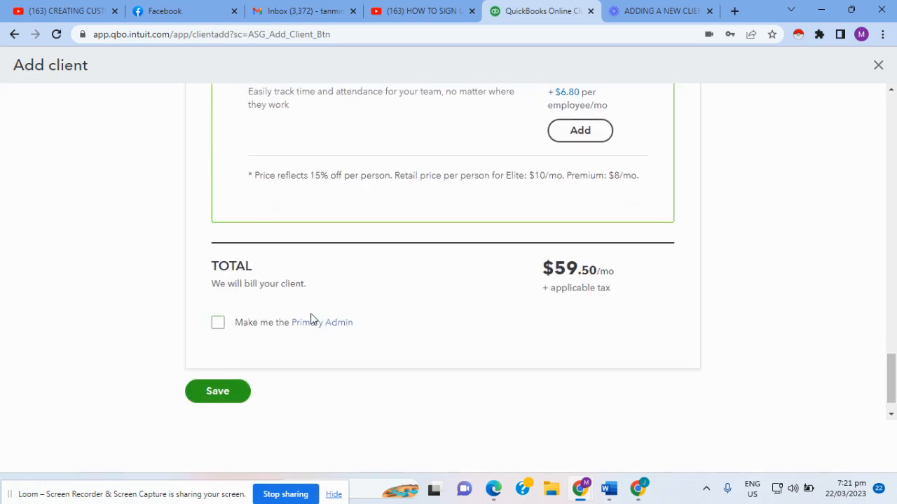
Step: Tick 'Make me the Primary Admin' for David's Salon
{"action": "left_click", "coordinate": [218, 326]}
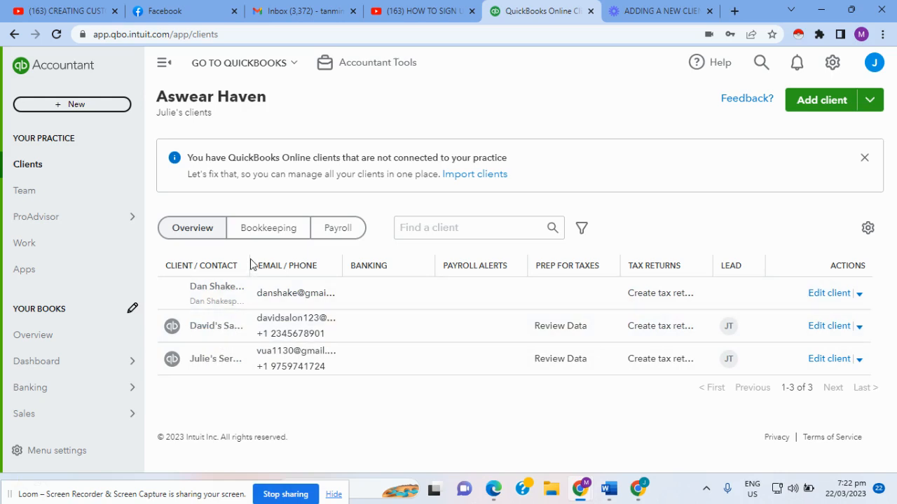
Step: Widen the Client/Contact column so David's Salon shows in full
{"action": "left_click_drag", "start_coordinate": [248, 261], "coordinate": [277, 261]}
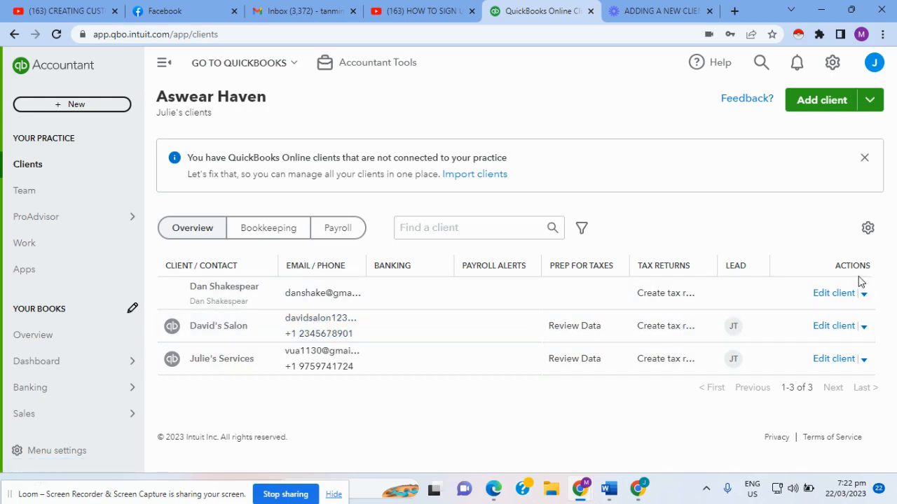
Step: Open David's Salon's Edit client form after glancing at its actions menu
{"action": "left_click", "coordinate": [864, 328]}
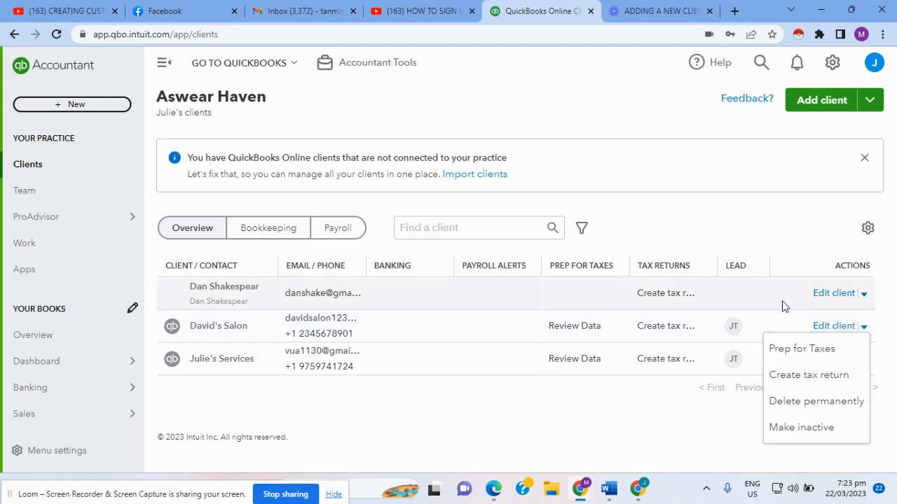
{"action": "left_click", "coordinate": [700, 443]}
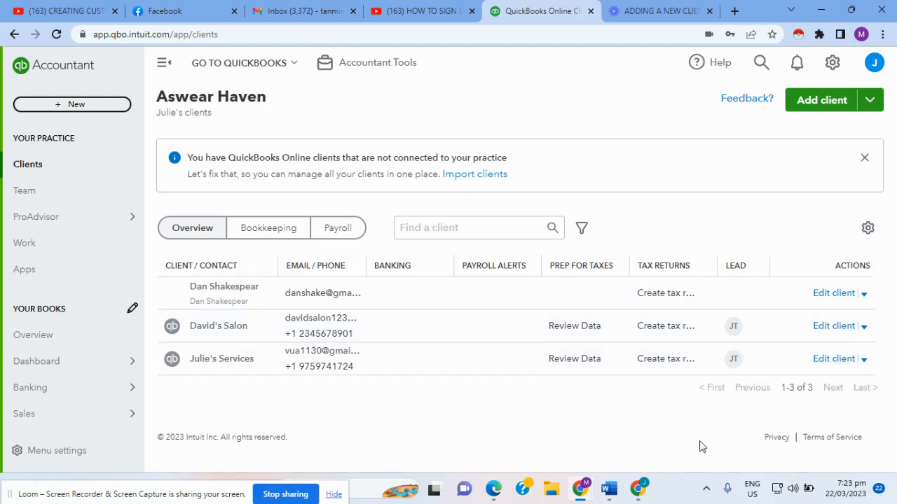
{"action": "left_click", "coordinate": [833, 327]}
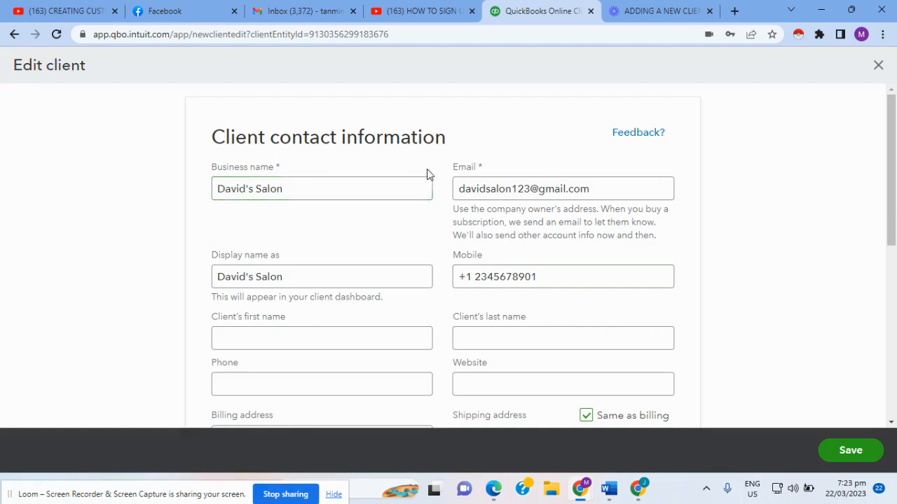
{"action": "scroll", "coordinate": [417, 247], "scroll_direction": "down", "scroll_amount": 1}
{"action": "scroll", "coordinate": [417, 246], "scroll_direction": "down", "scroll_amount": 3}
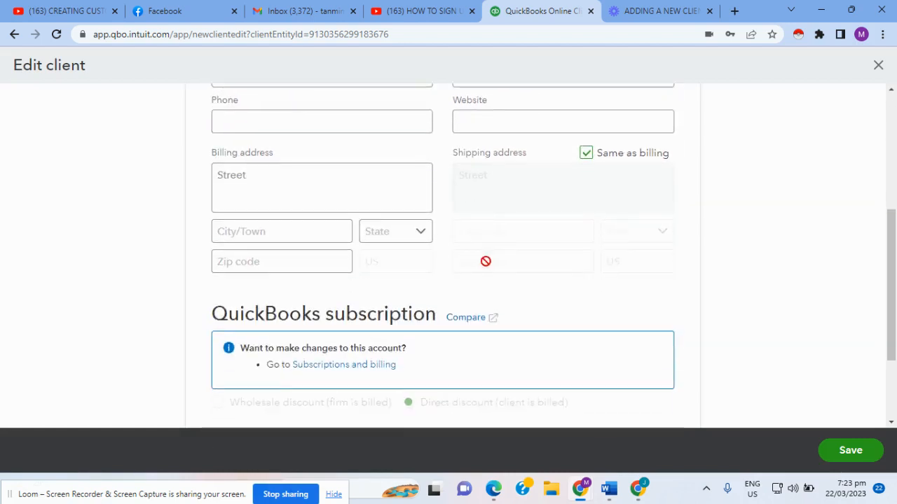
{"action": "scroll", "coordinate": [301, 216], "scroll_direction": "up", "scroll_amount": 4}
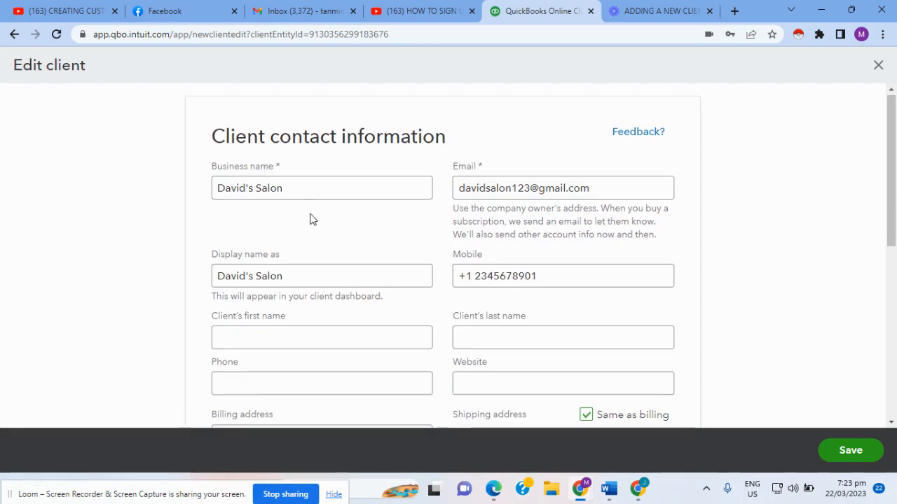
{"action": "scroll", "coordinate": [310, 217], "scroll_direction": "down", "scroll_amount": 2}
{"action": "scroll", "coordinate": [346, 201], "scroll_direction": "up", "scroll_amount": 1}
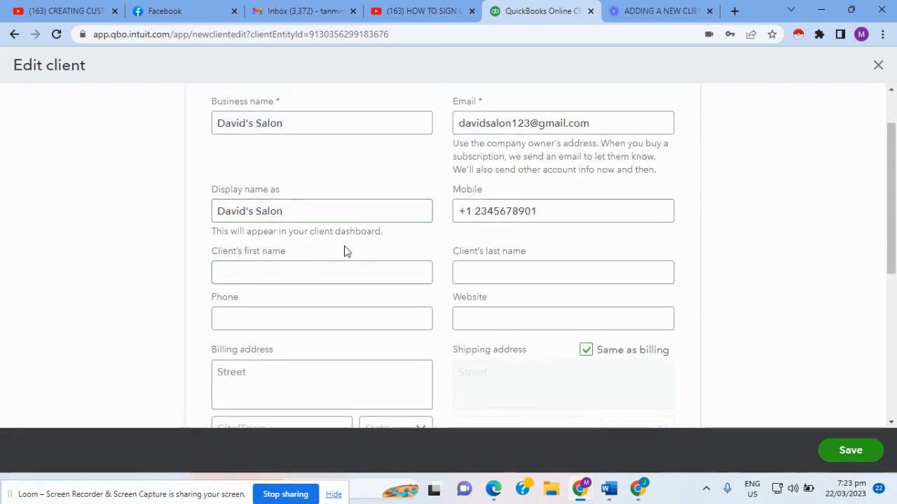
Step: Review the first name, last name, phone and website fields, then go to Subscriptions and billing
{"action": "left_click", "coordinate": [259, 276]}
{"action": "left_click", "coordinate": [482, 273]}
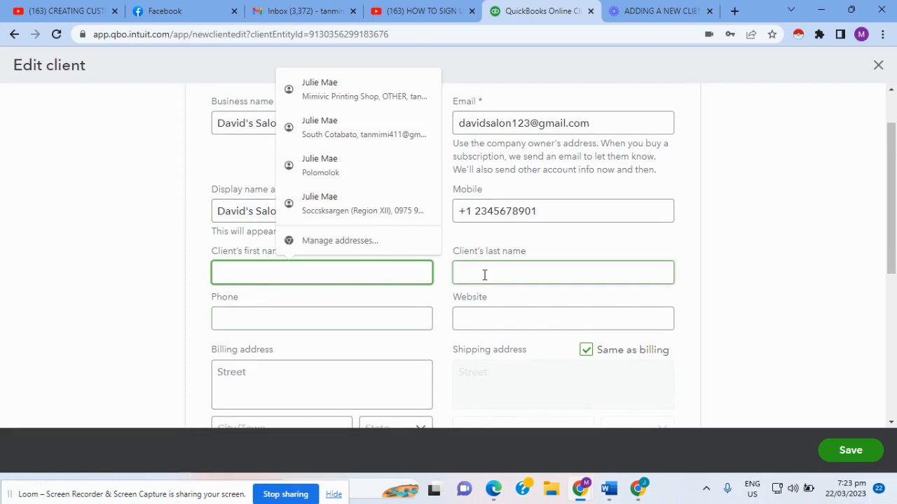
{"action": "left_click", "coordinate": [384, 316]}
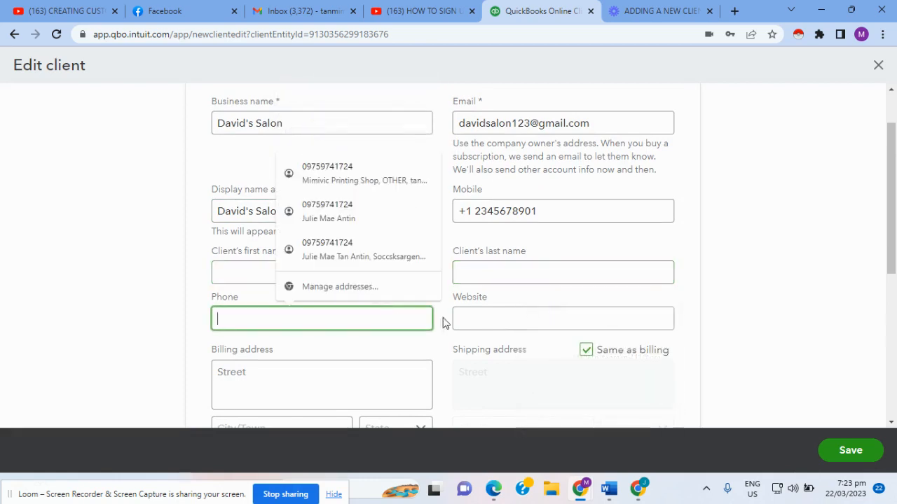
{"action": "left_click", "coordinate": [454, 317]}
{"action": "scroll", "coordinate": [337, 342], "scroll_direction": "down", "scroll_amount": 3}
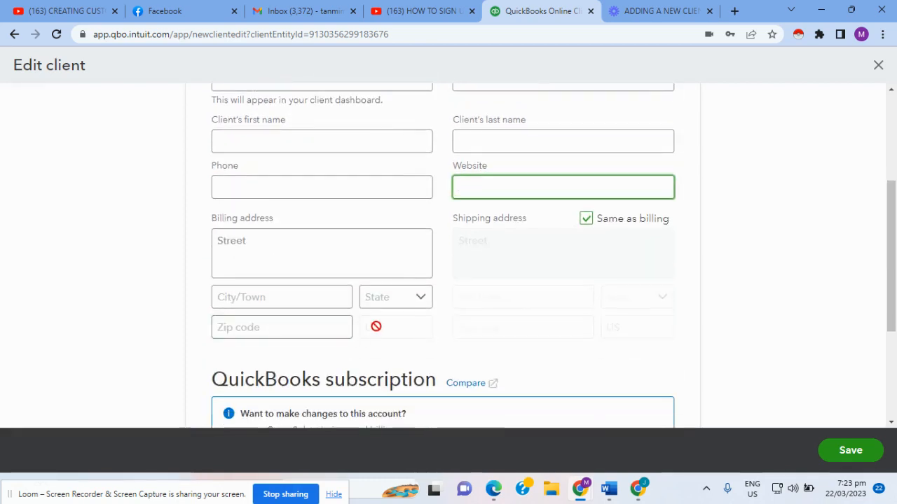
{"action": "scroll", "coordinate": [379, 370], "scroll_direction": "down", "scroll_amount": 2}
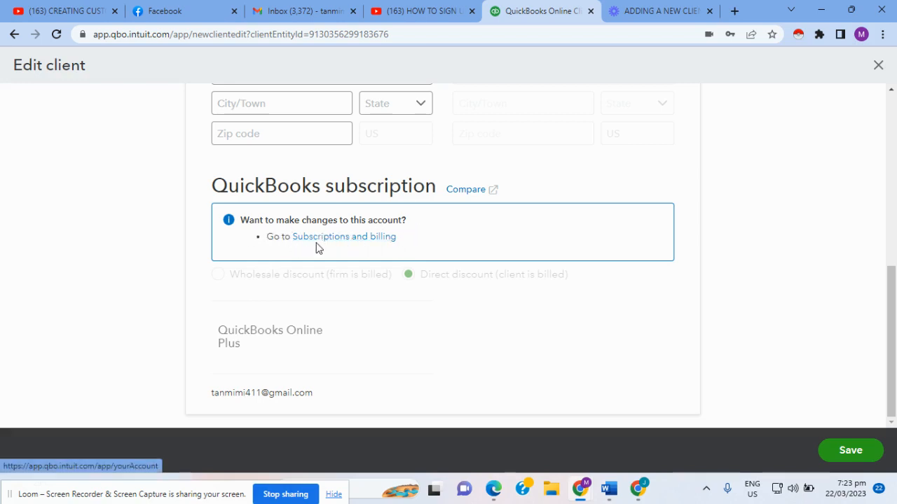
{"action": "left_click", "coordinate": [342, 238]}
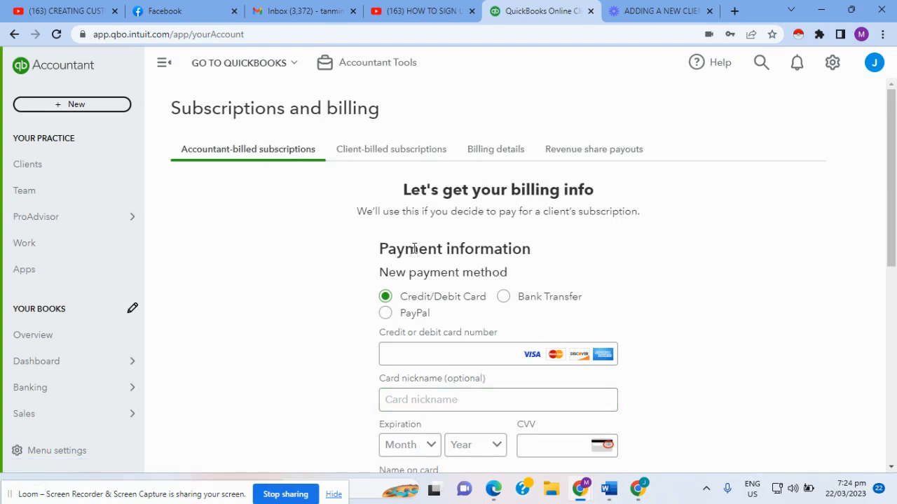
Step: Look over the Accountant-billed card form without entering details, then view Client-billed subscriptions
{"action": "scroll", "coordinate": [512, 296], "scroll_direction": "down", "scroll_amount": 4}
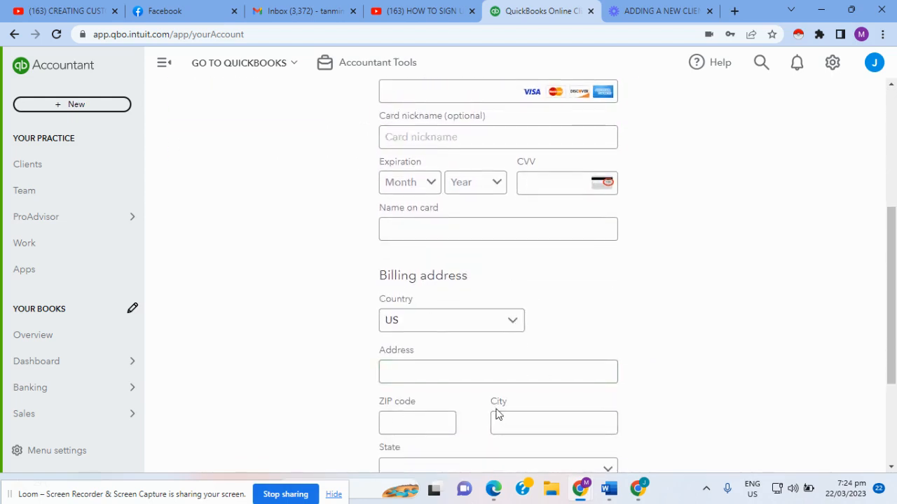
{"action": "scroll", "coordinate": [495, 420], "scroll_direction": "down", "scroll_amount": 3}
{"action": "scroll", "coordinate": [514, 362], "scroll_direction": "up", "scroll_amount": 6}
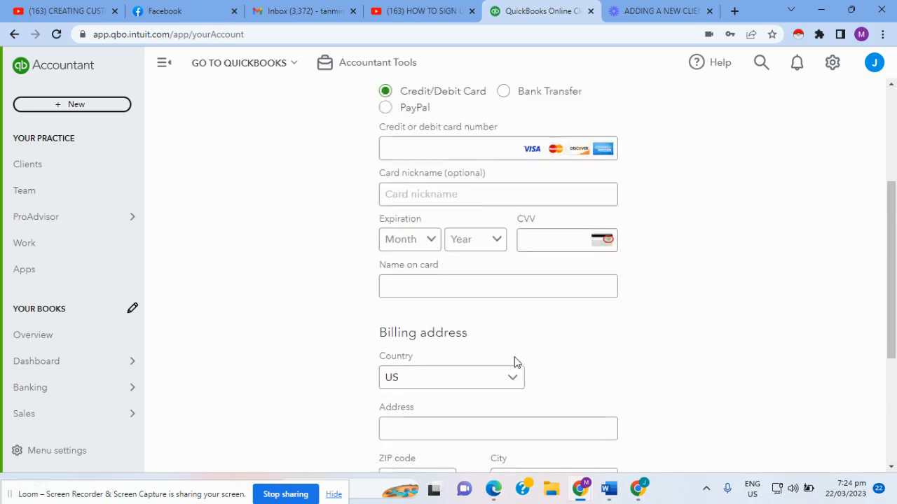
{"action": "left_click", "coordinate": [420, 353]}
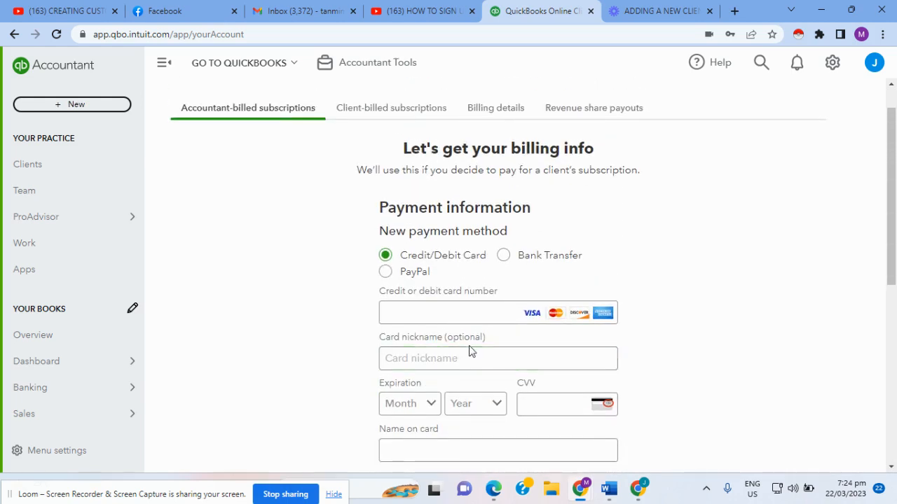
{"action": "left_click", "coordinate": [471, 352]}
{"action": "left_click", "coordinate": [387, 112]}
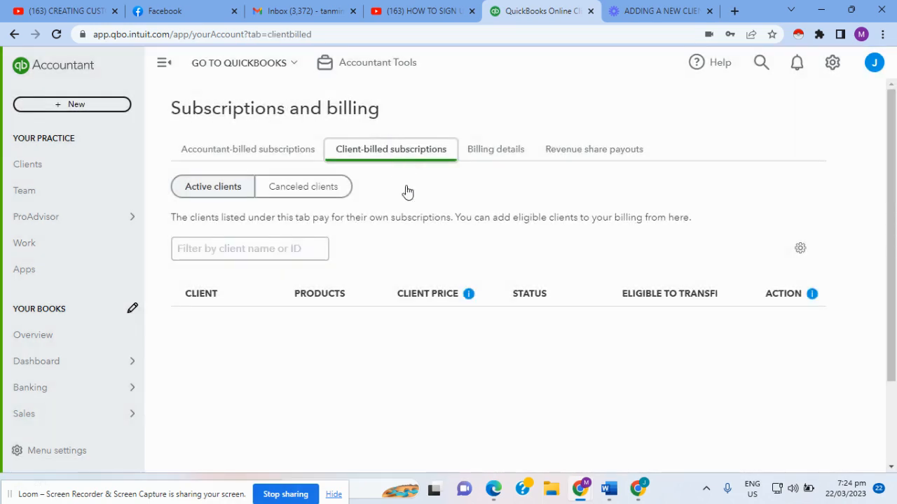
Step: Choose Add Payroll from David's Salon's client actions in the client-billed subscriptions table
{"action": "scroll", "coordinate": [309, 301], "scroll_direction": "down", "scroll_amount": 2}
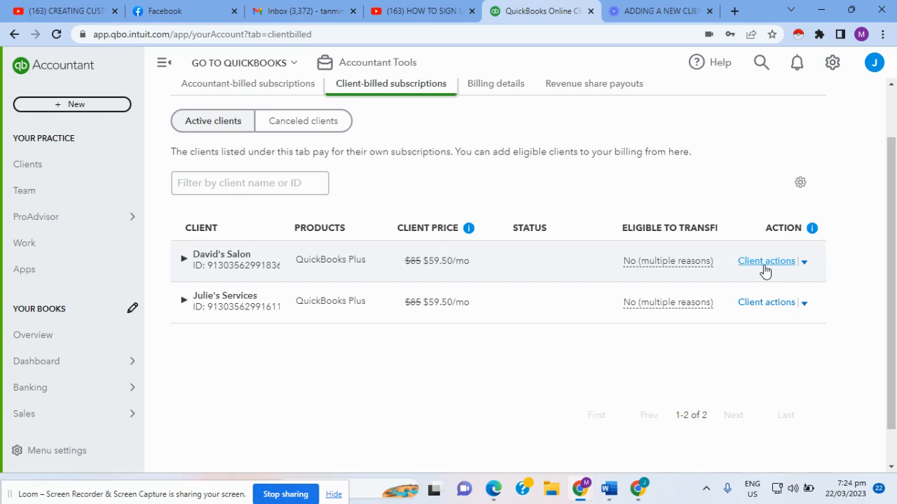
{"action": "left_click", "coordinate": [804, 264]}
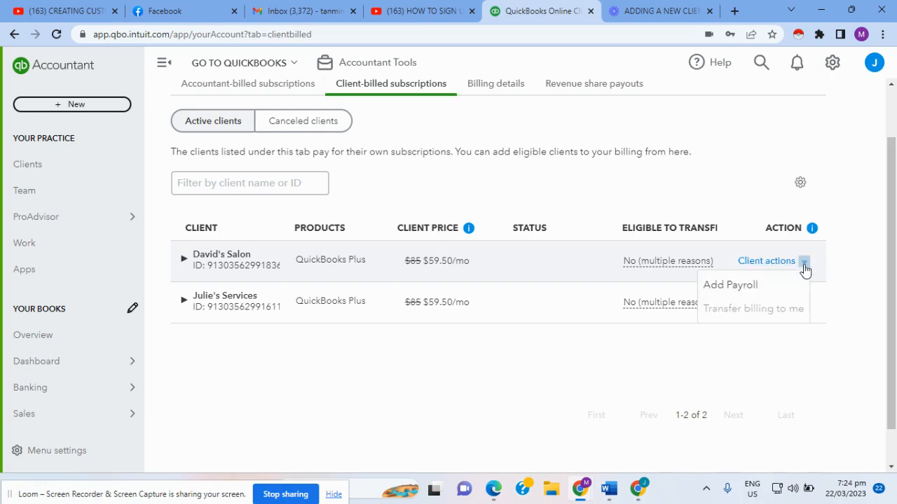
{"action": "left_click", "coordinate": [741, 288]}
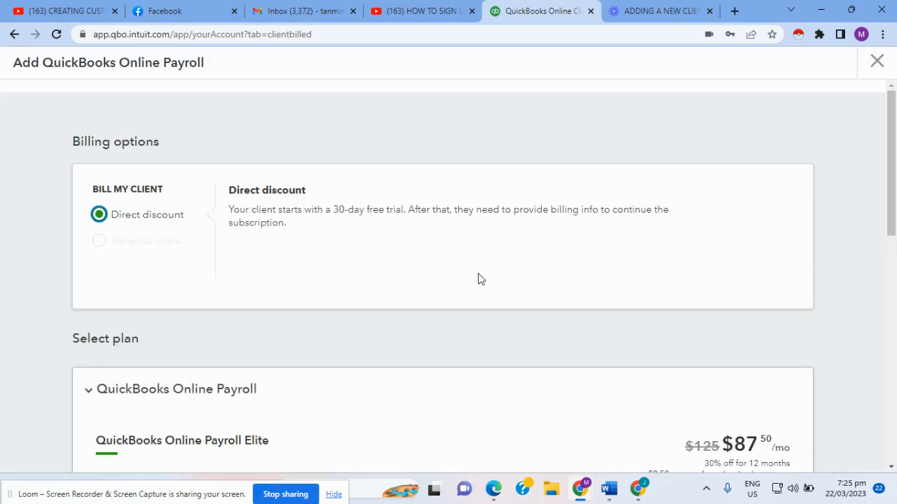
Step: Review the payroll plans: Elite $87.50, Premium $52.50, Core $31.50 per month, 30% off
{"action": "scroll", "coordinate": [477, 280], "scroll_direction": "down", "scroll_amount": 1}
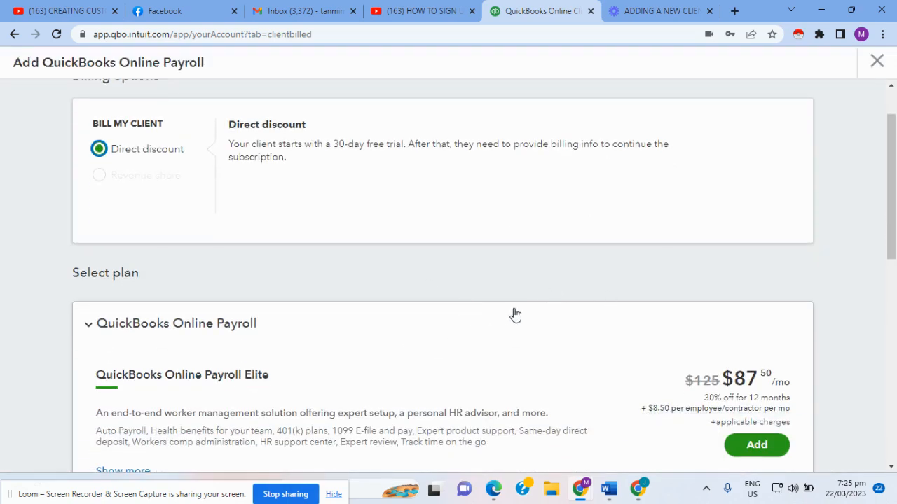
{"action": "scroll", "coordinate": [533, 315], "scroll_direction": "up", "scroll_amount": 1}
{"action": "scroll", "coordinate": [532, 315], "scroll_direction": "down", "scroll_amount": 1}
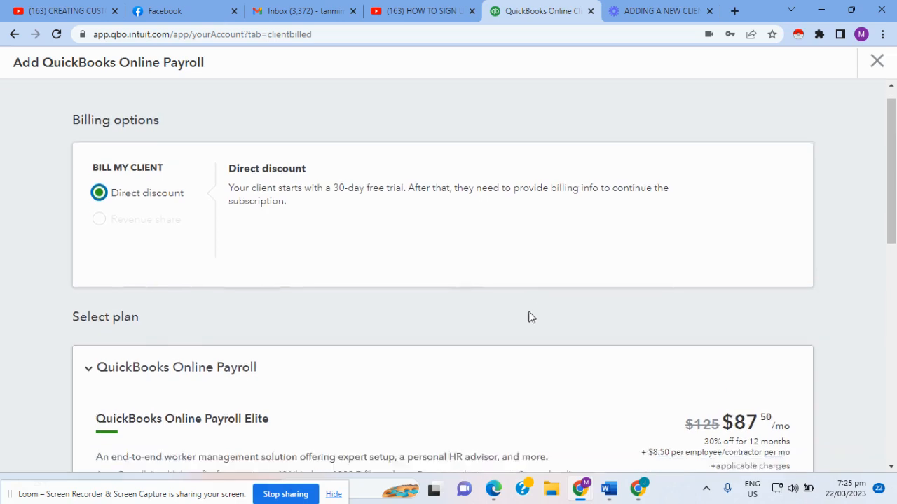
{"action": "scroll", "coordinate": [494, 316], "scroll_direction": "up", "scroll_amount": 1}
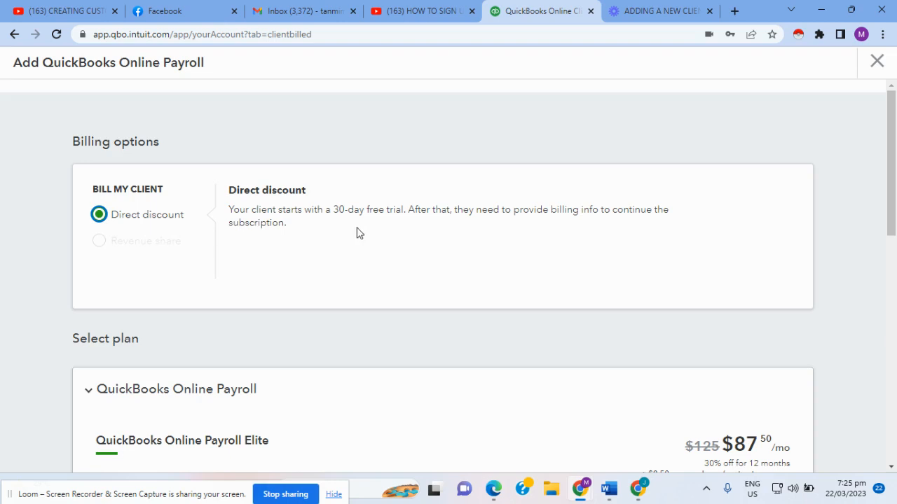
{"action": "scroll", "coordinate": [392, 226], "scroll_direction": "down", "scroll_amount": 2}
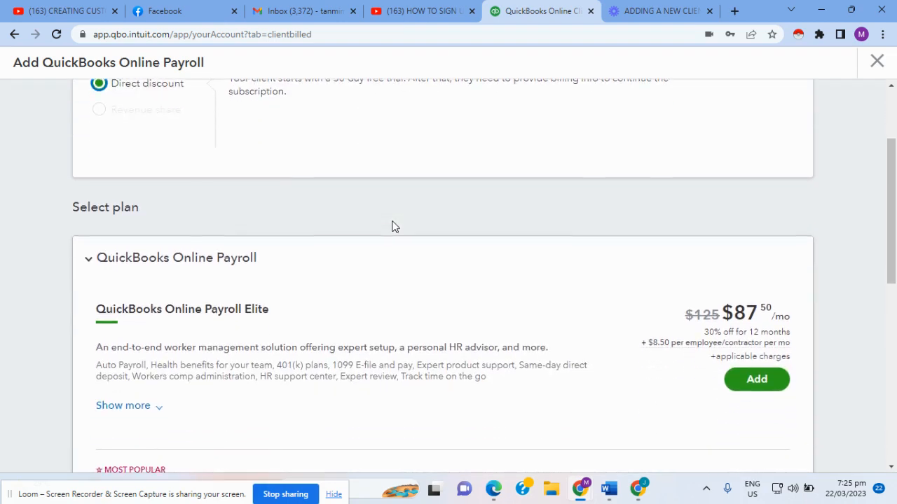
{"action": "scroll", "coordinate": [369, 250], "scroll_direction": "down", "scroll_amount": 1}
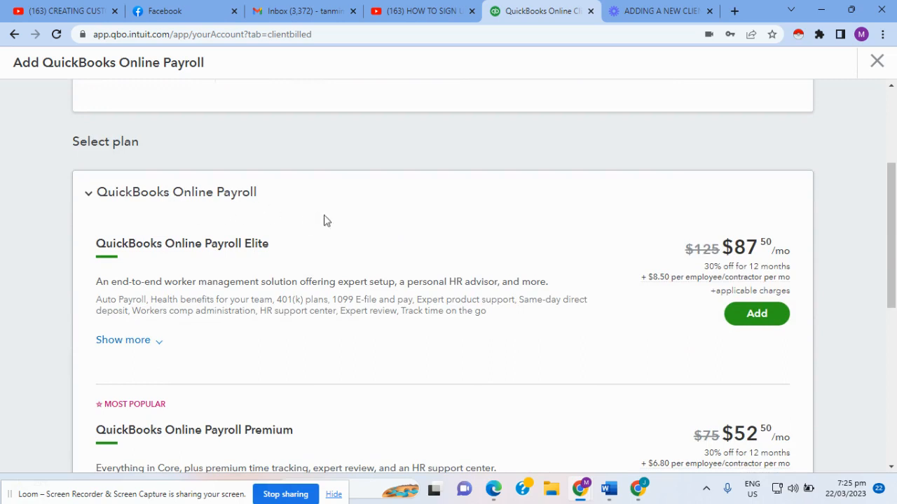
{"action": "scroll", "coordinate": [481, 352], "scroll_direction": "down", "scroll_amount": 1}
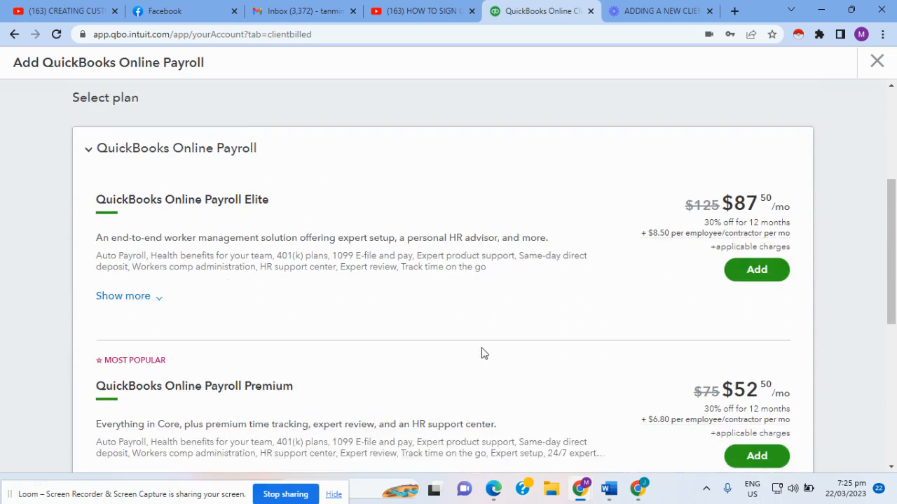
{"action": "scroll", "coordinate": [392, 361], "scroll_direction": "down", "scroll_amount": 1}
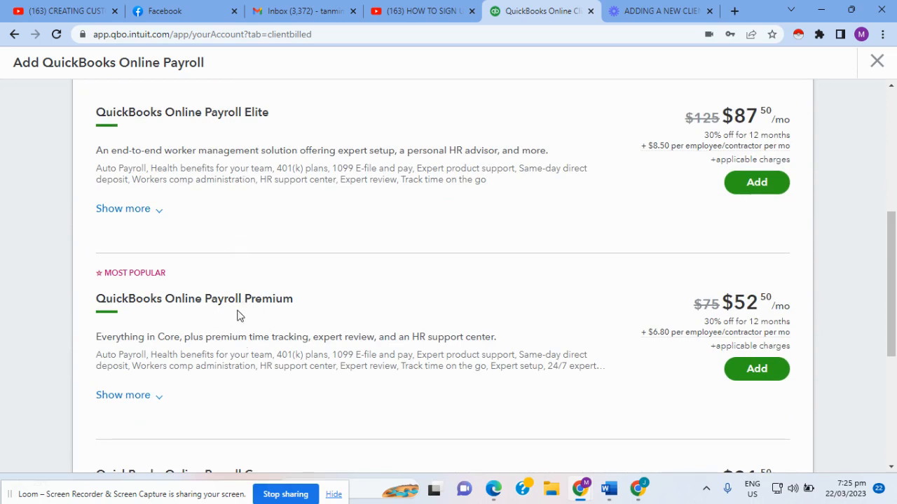
{"action": "scroll", "coordinate": [448, 378], "scroll_direction": "down", "scroll_amount": 1}
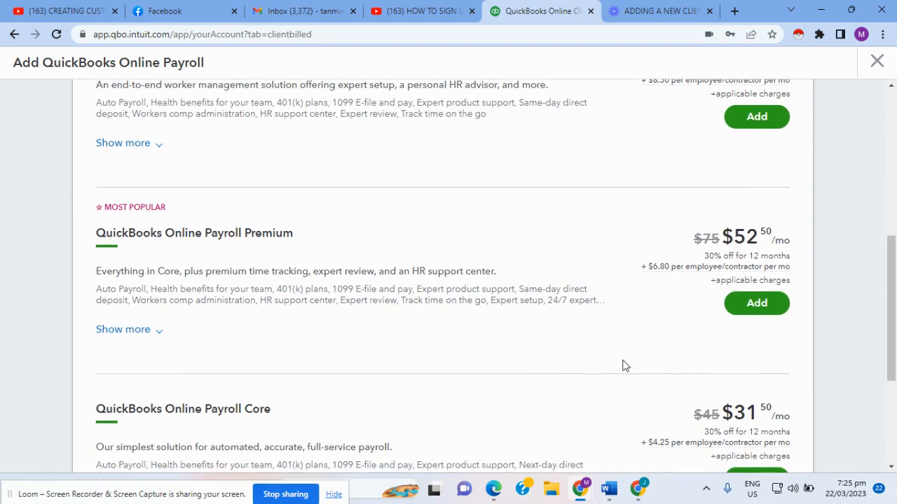
{"action": "scroll", "coordinate": [616, 364], "scroll_direction": "down", "scroll_amount": 1}
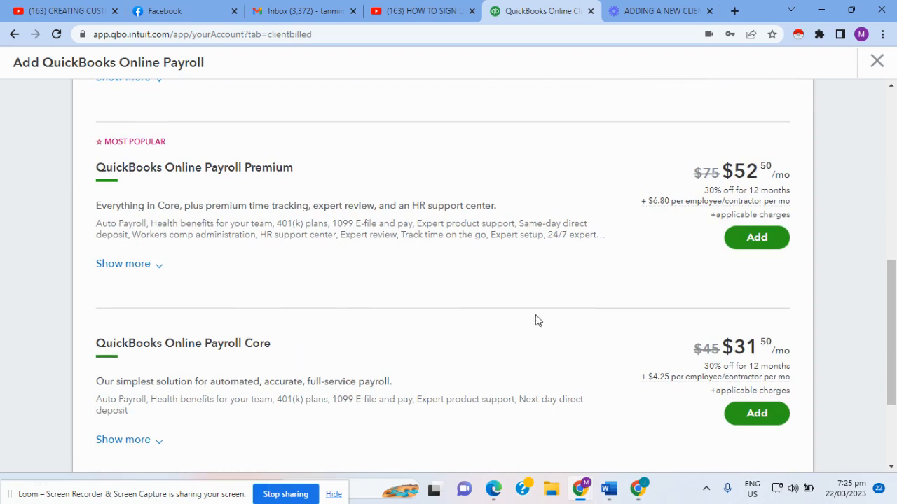
{"action": "scroll", "coordinate": [547, 329], "scroll_direction": "up", "scroll_amount": 2}
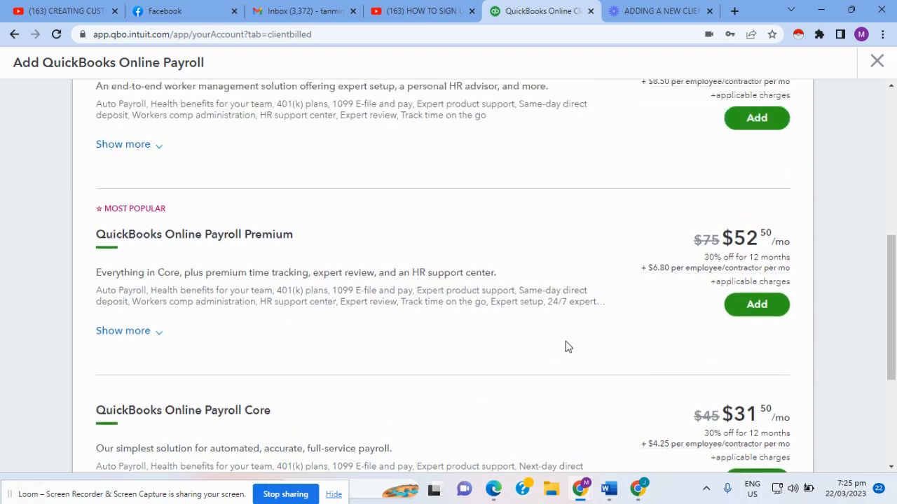
{"action": "scroll", "coordinate": [499, 356], "scroll_direction": "down", "scroll_amount": 4}
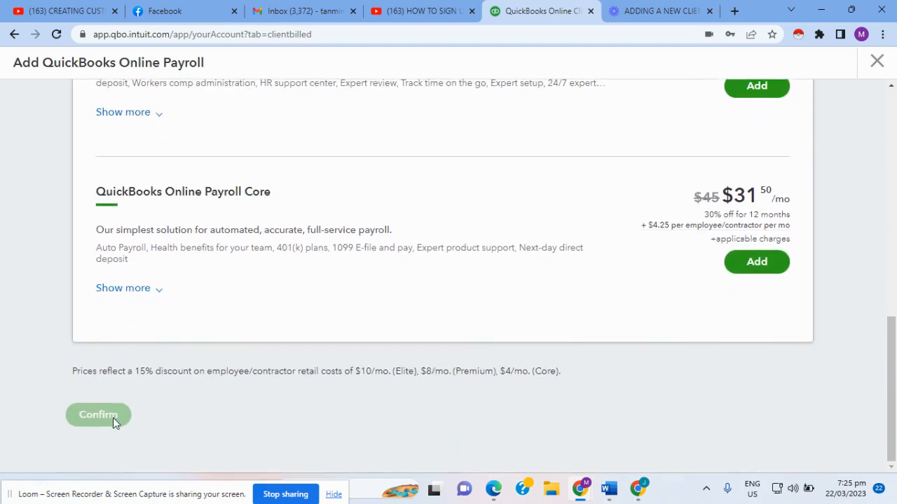
{"action": "scroll", "coordinate": [761, 260], "scroll_direction": "up", "scroll_amount": 6}
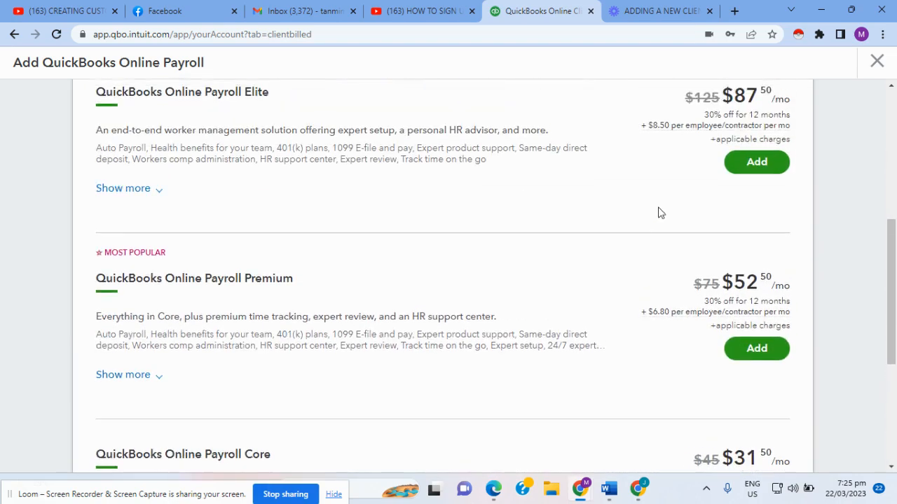
{"action": "scroll", "coordinate": [836, 153], "scroll_direction": "up", "scroll_amount": 2}
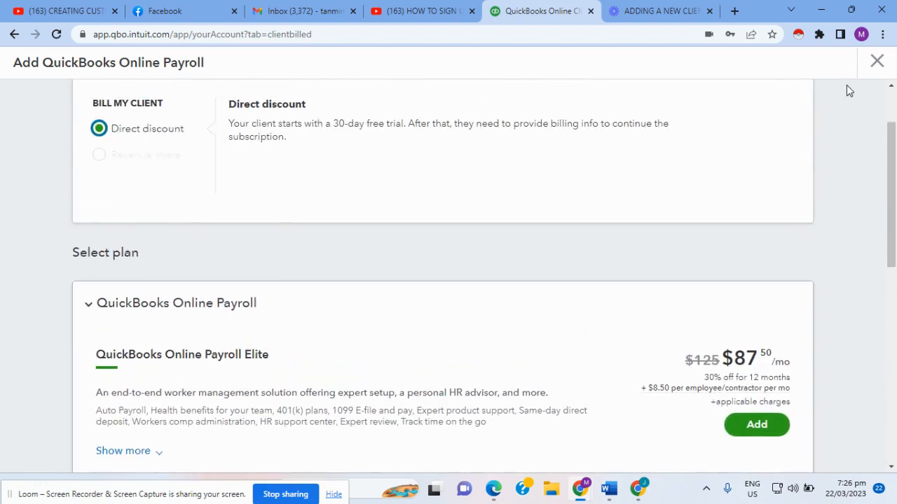
Step: Close the Add QuickBooks Online Payroll panel without adding any plan
{"action": "left_click", "coordinate": [877, 64]}
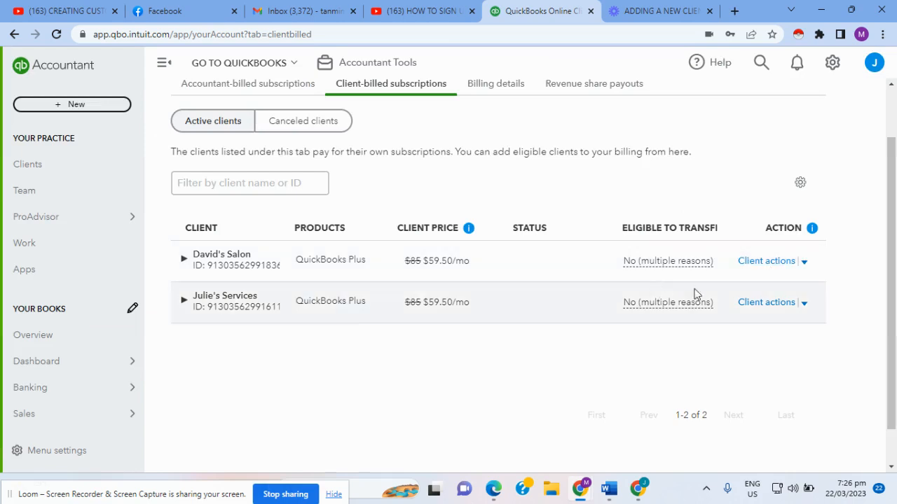